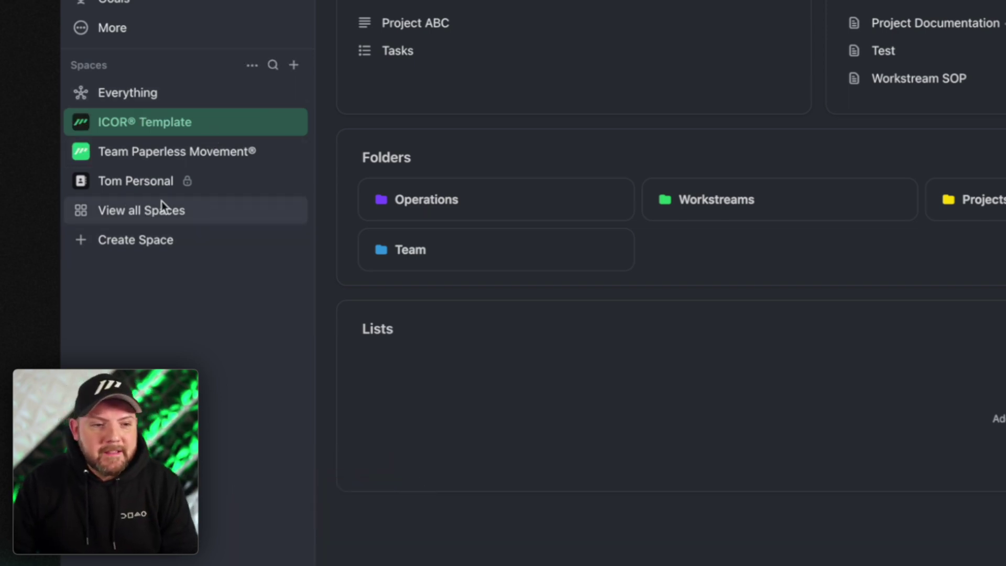
# Step: Expand the ICOR® Template space to list its folders, briefly toggling the Team folder
pyautogui.click(79, 124)
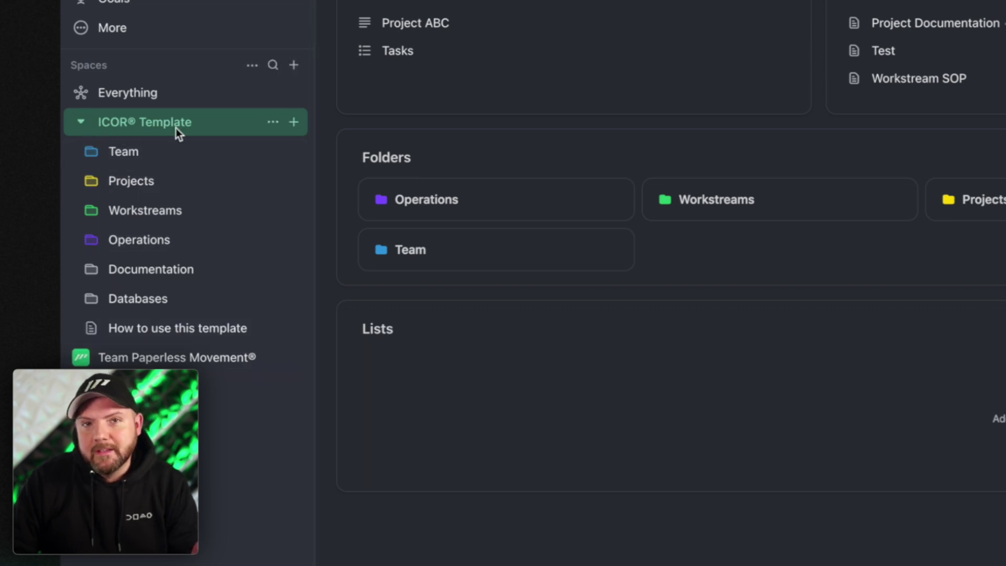
pyautogui.click(91, 152)
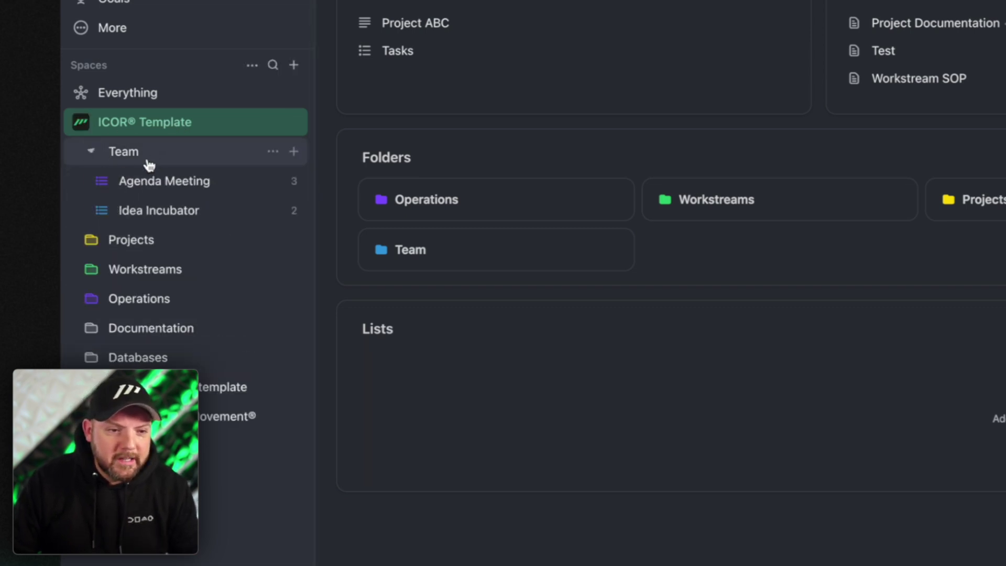
pyautogui.click(94, 151)
pyautogui.click(105, 119)
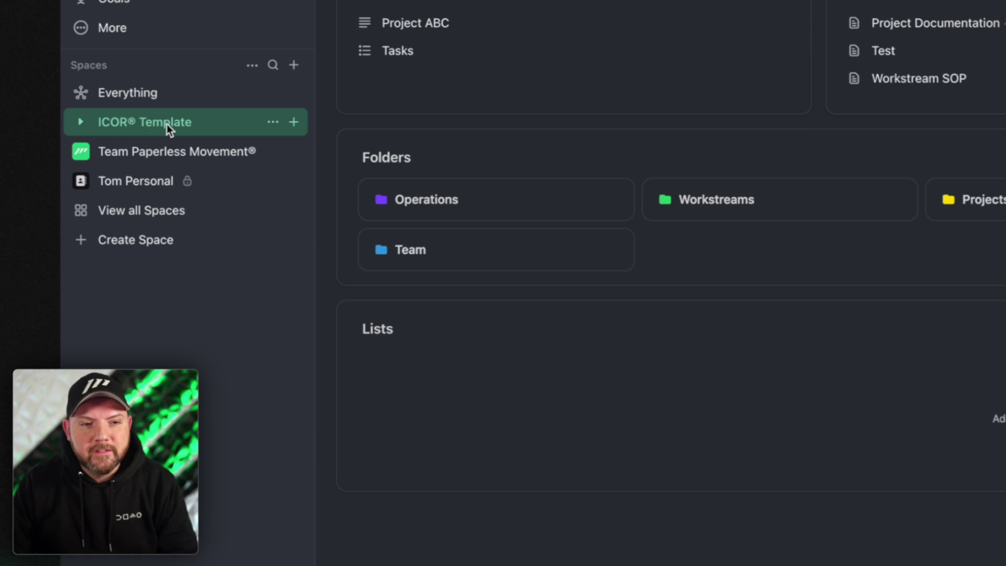
pyautogui.click(84, 120)
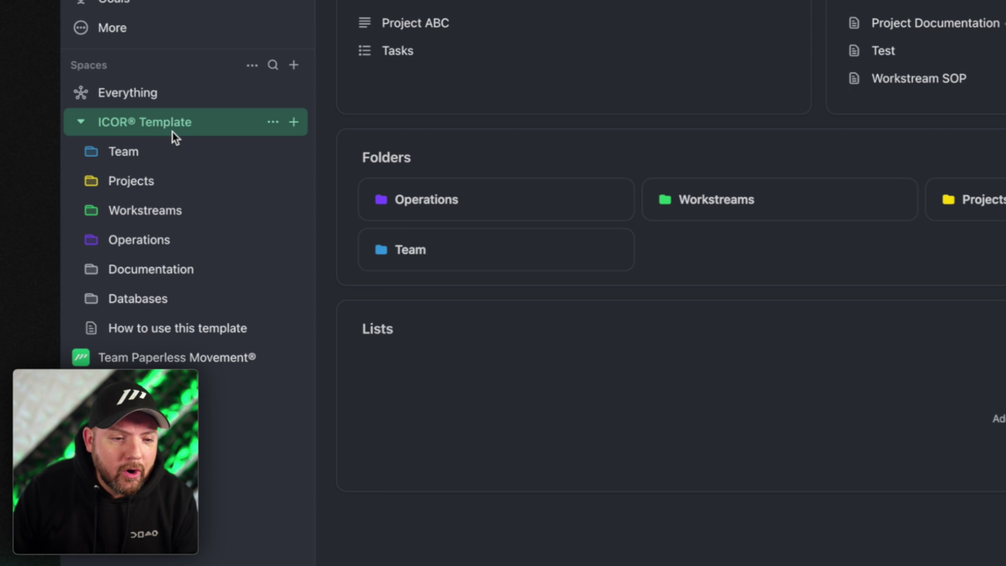
# Step: Visit the Everything view, then show the ICOR® Template space's Overview with Recent, Docs and Folders
pyautogui.click(136, 94)
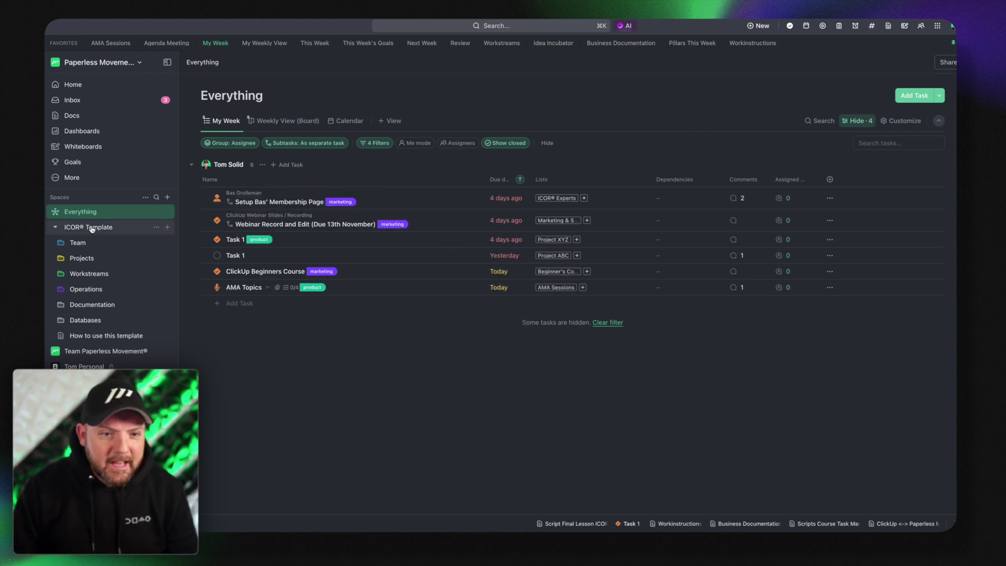
pyautogui.click(97, 228)
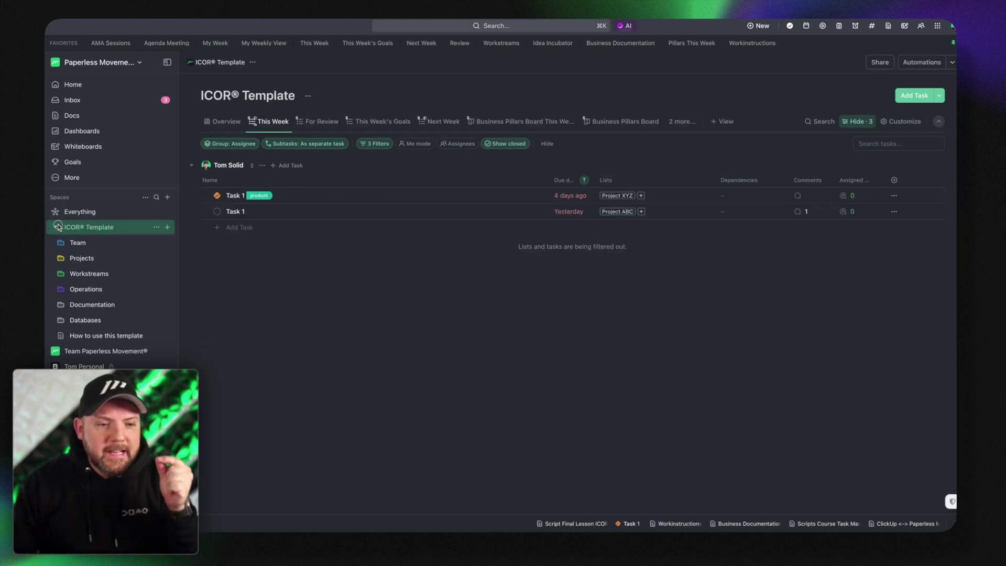
pyautogui.click(75, 228)
pyautogui.click(224, 128)
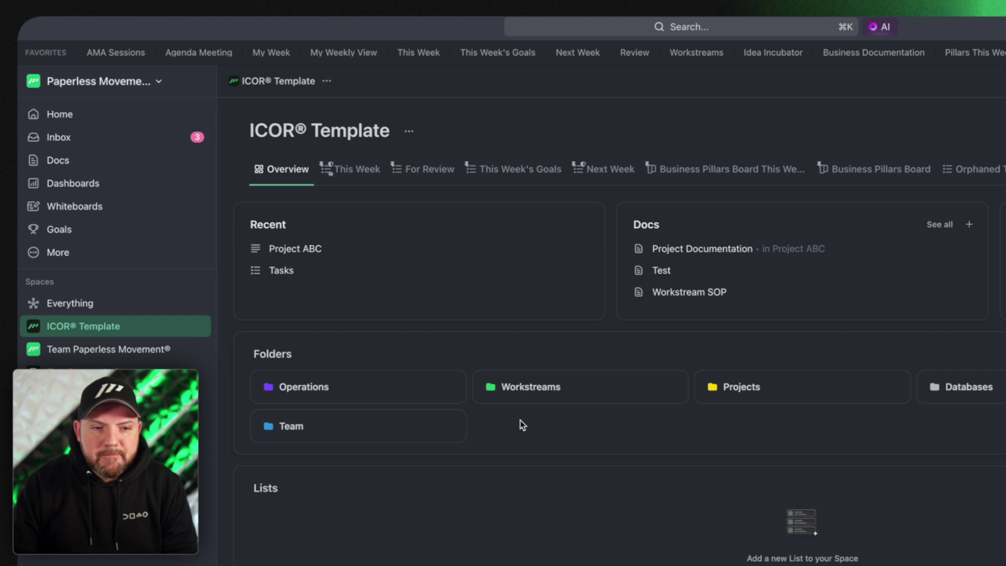
pyautogui.click(33, 329)
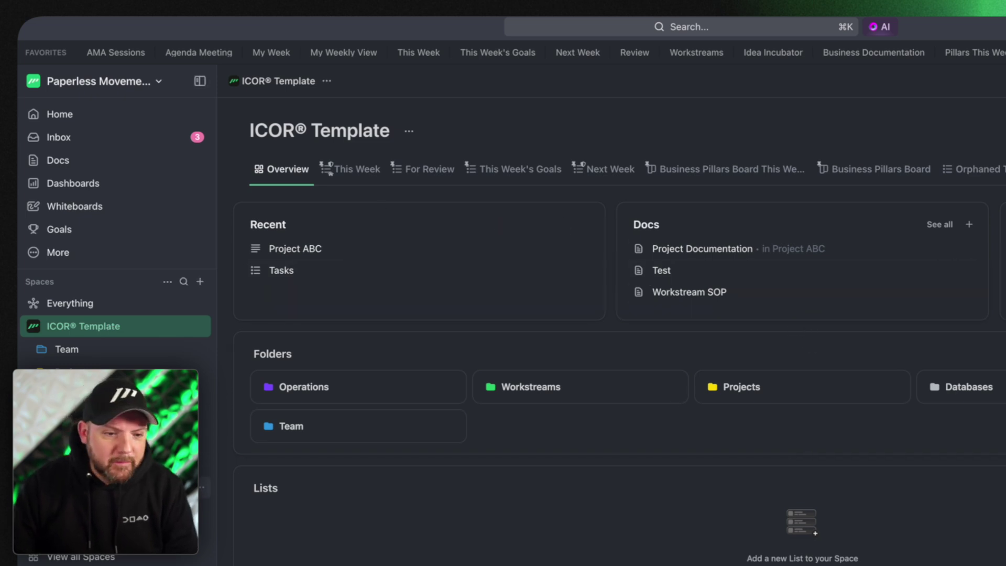
# Step: Open Team Paperless Movement®'s Projects folder overview listing ten course lists with progress and dates
pyautogui.click(143, 422)
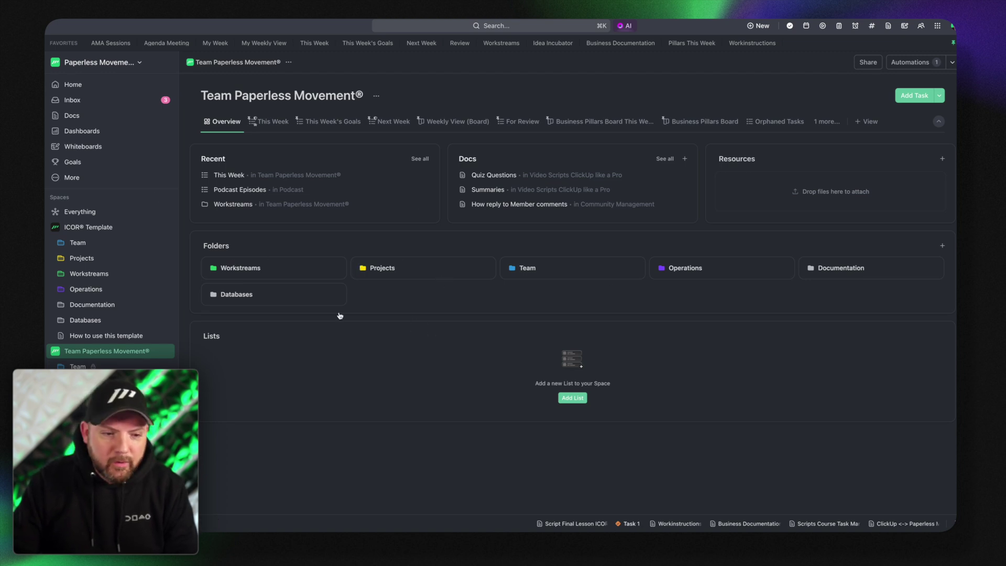
pyautogui.click(415, 274)
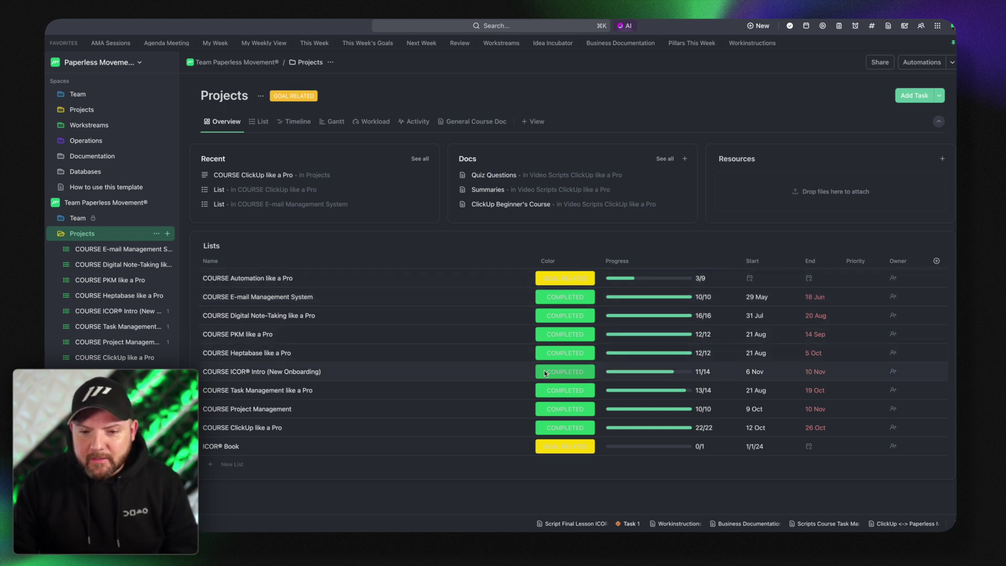
pyautogui.moveTo(685, 375)
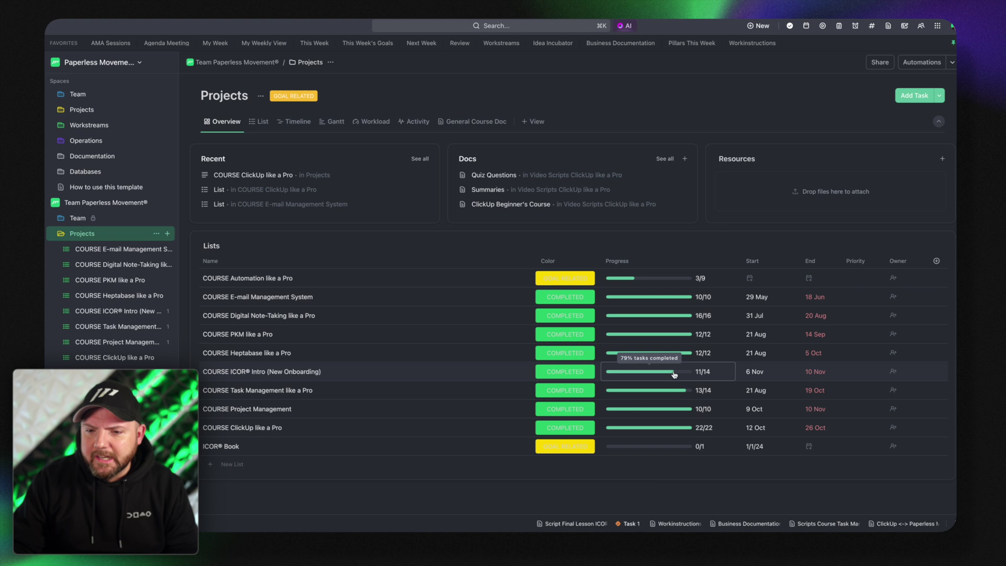
pyautogui.click(302, 371)
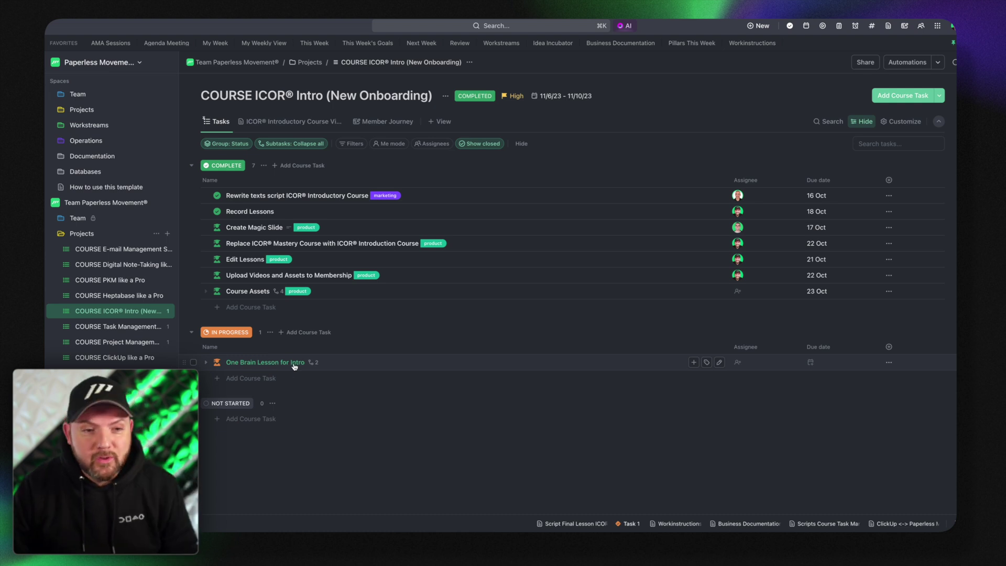
pyautogui.click(139, 234)
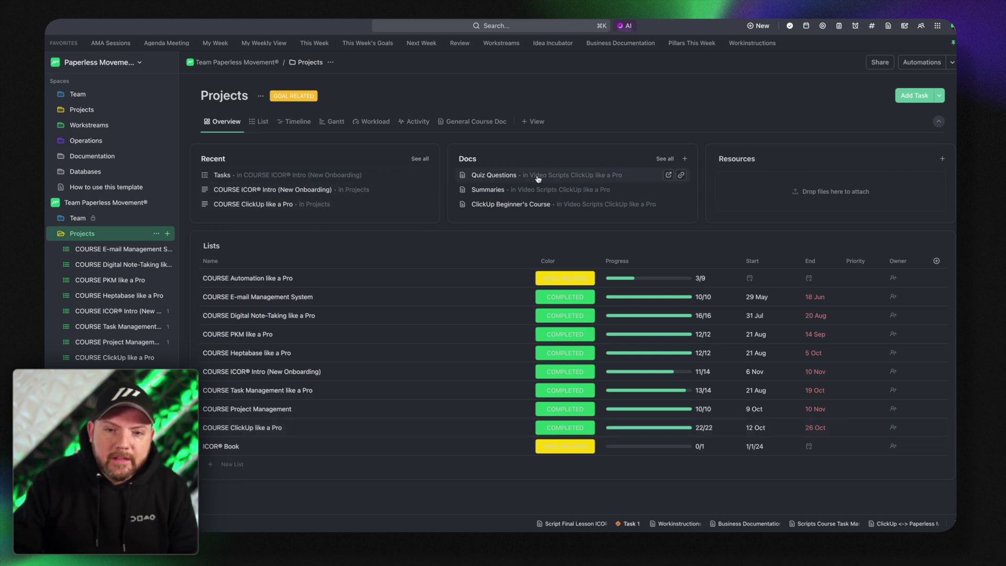
pyautogui.click(664, 159)
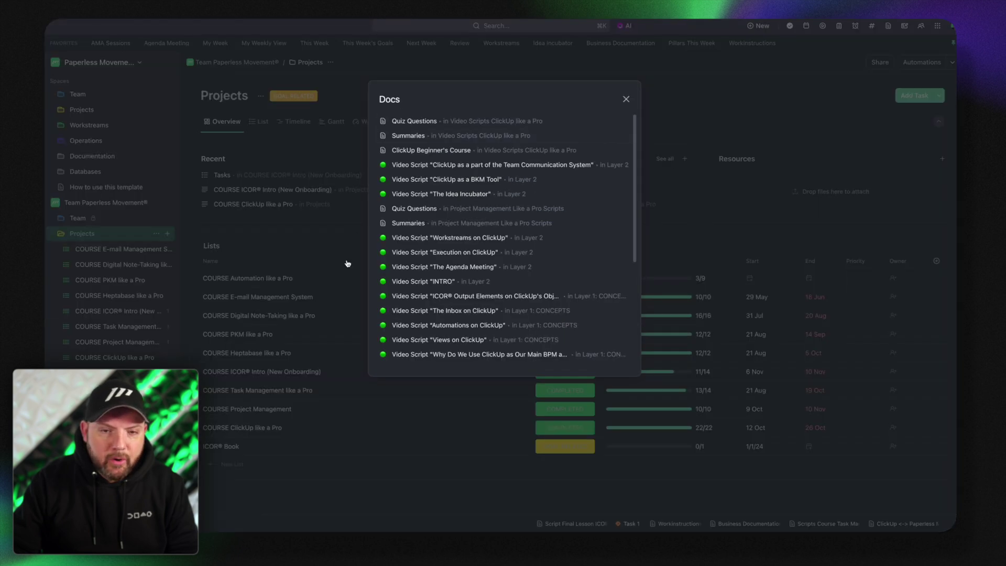
pyautogui.click(490, 366)
pyautogui.click(325, 138)
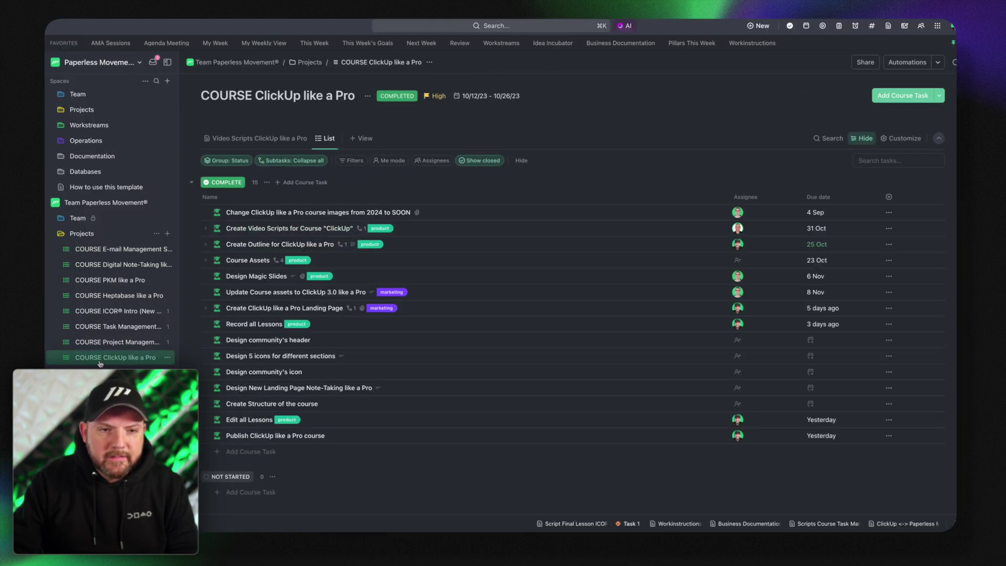
pyautogui.click(266, 139)
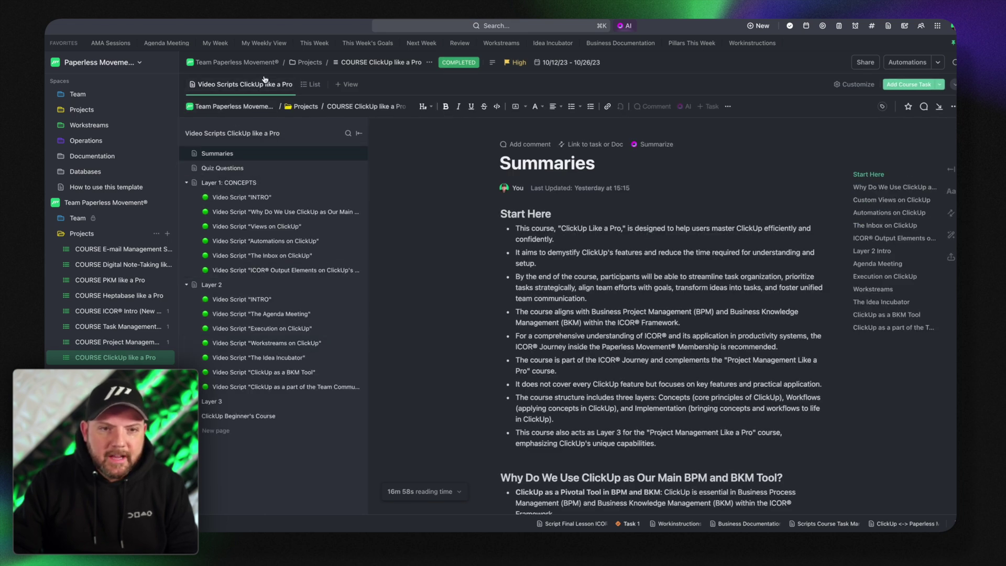
pyautogui.click(311, 84)
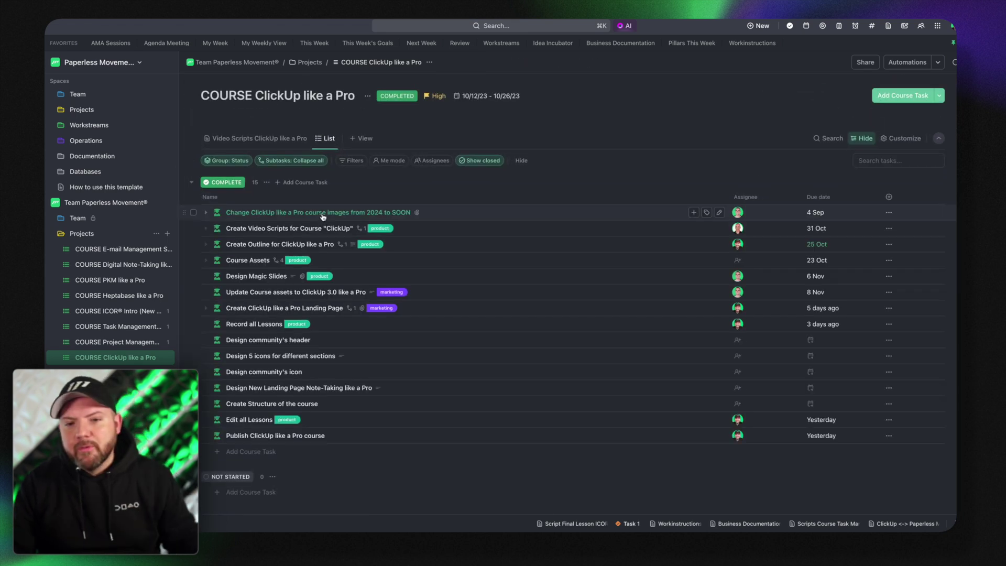
pyautogui.click(270, 138)
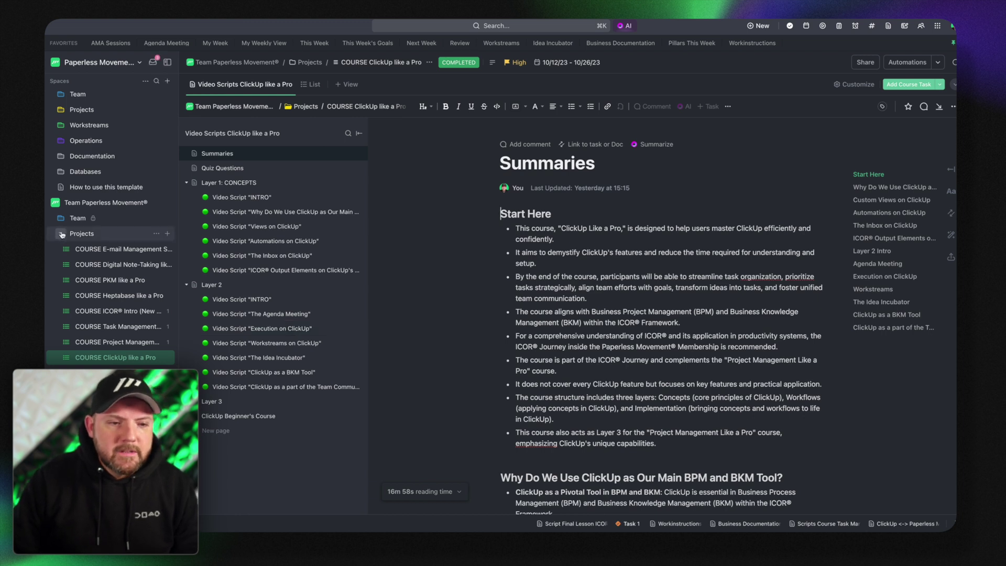
pyautogui.click(78, 235)
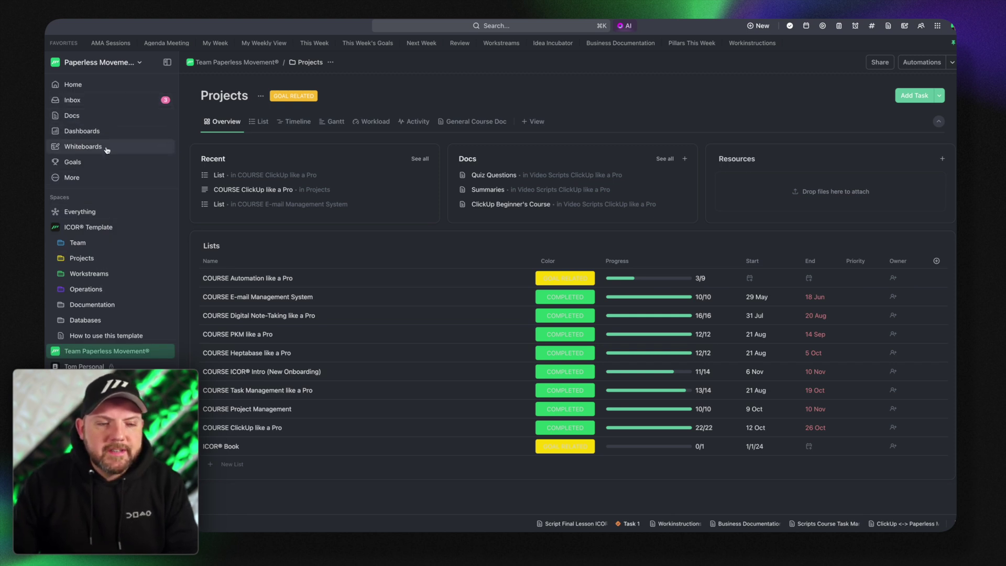
# Step: Open the Docs hub and browse its My Docs, Shared and All tabs
pyautogui.click(115, 116)
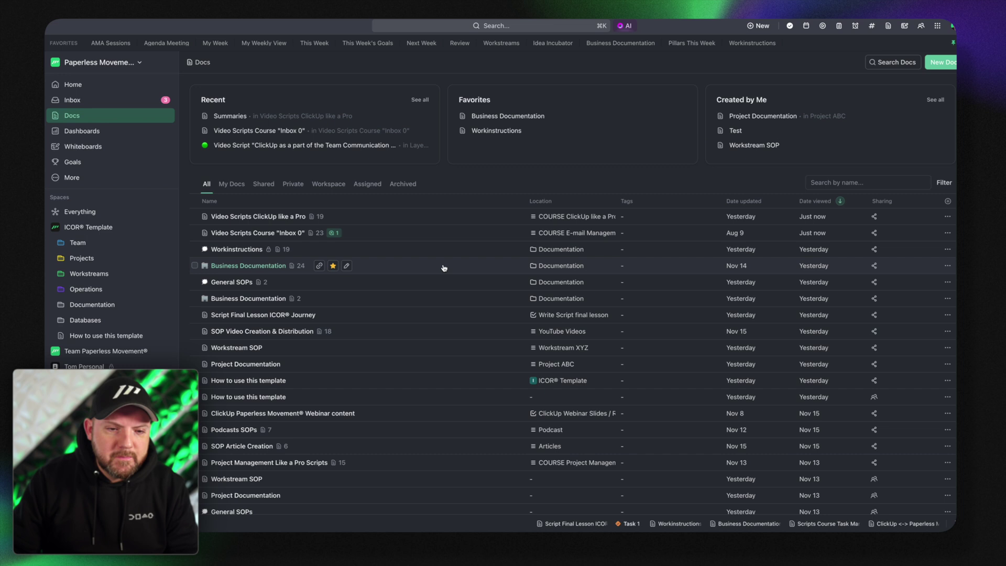
pyautogui.click(245, 185)
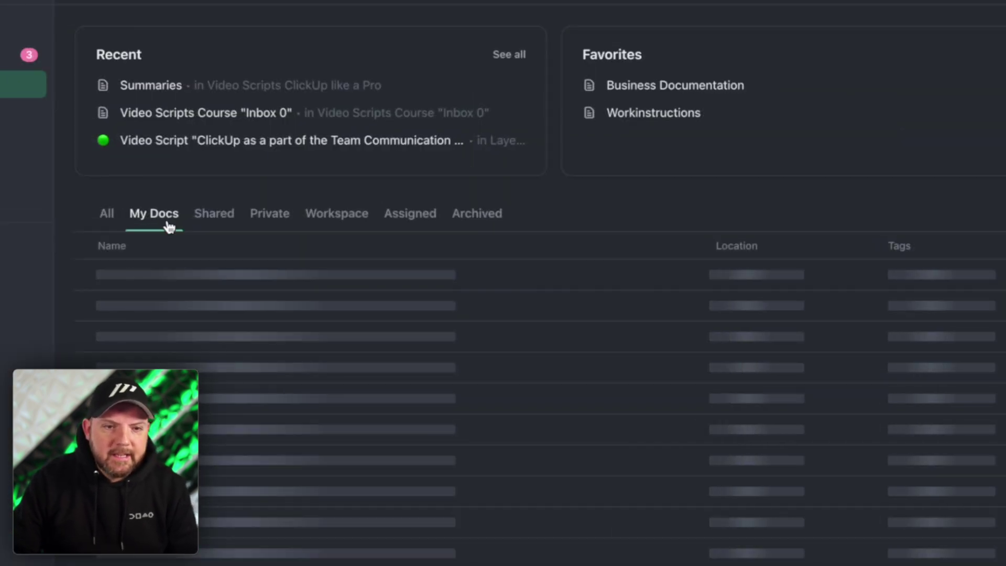
pyautogui.click(200, 220)
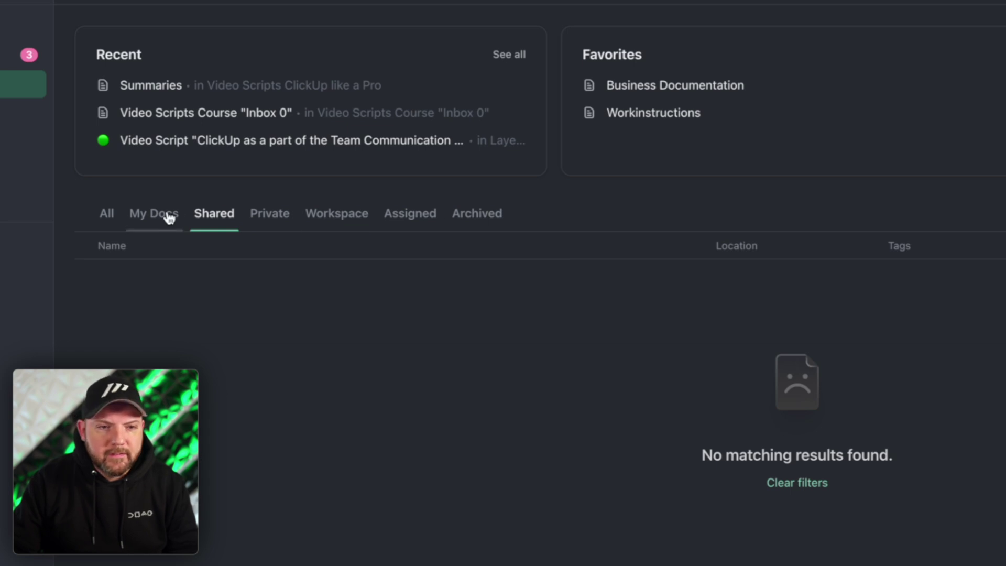
pyautogui.click(107, 215)
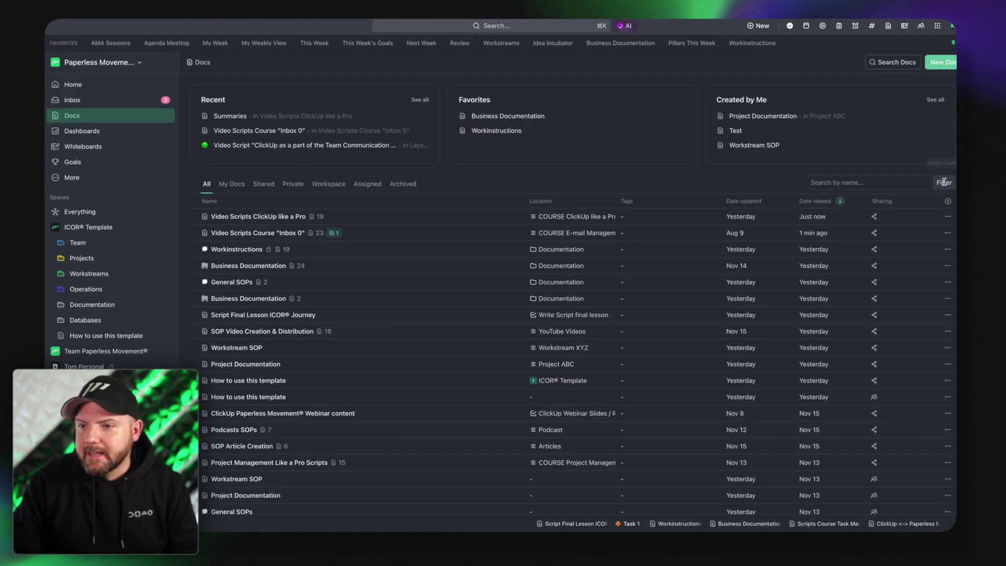
pyautogui.click(945, 182)
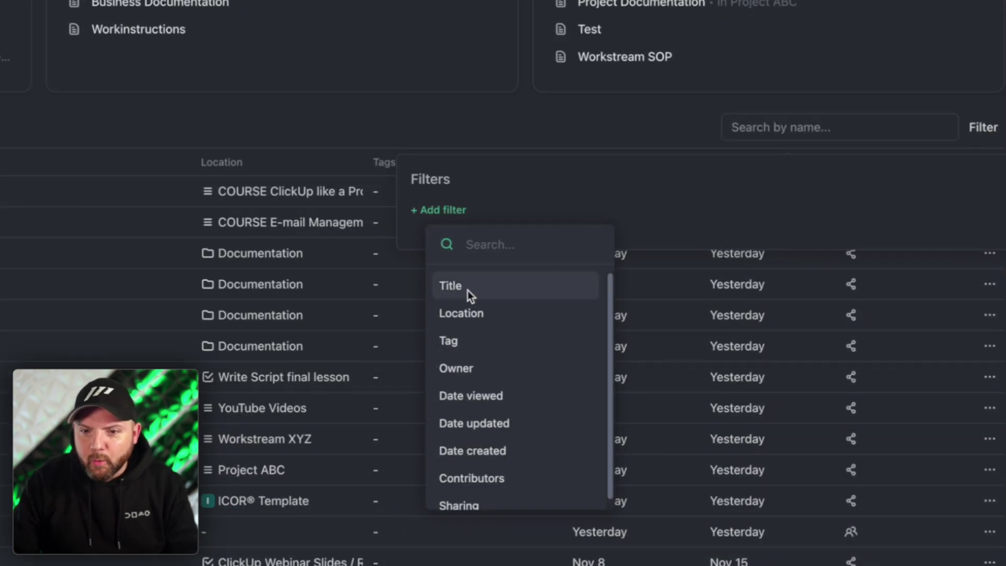
pyautogui.click(521, 313)
pyautogui.click(702, 229)
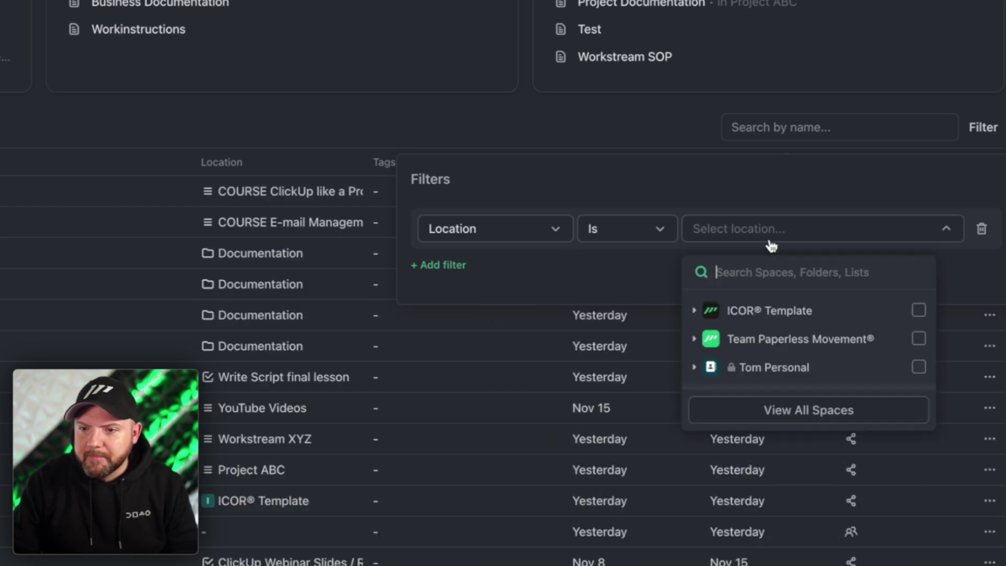
pyautogui.click(810, 315)
pyautogui.click(231, 271)
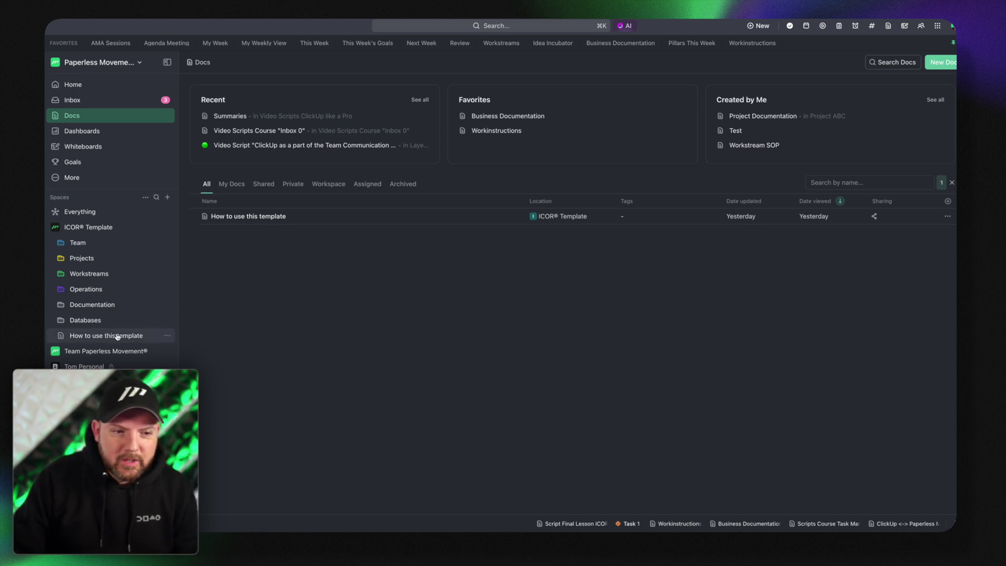
pyautogui.click(950, 183)
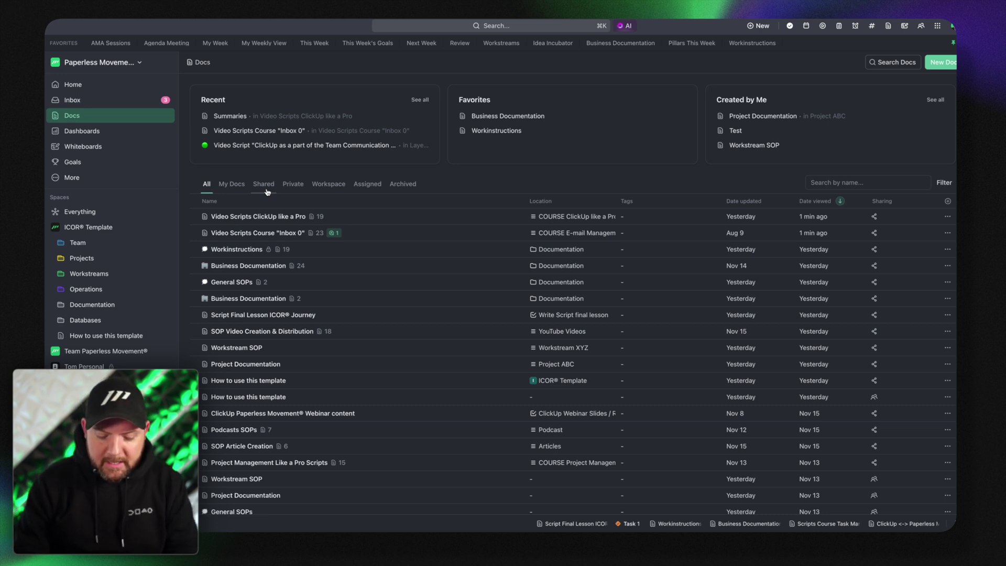
# Step: Search the workspace for 'Where are the scripts for ClickUp like a Pro course?' with Ask AI highlighted
pyautogui.press('super+k')
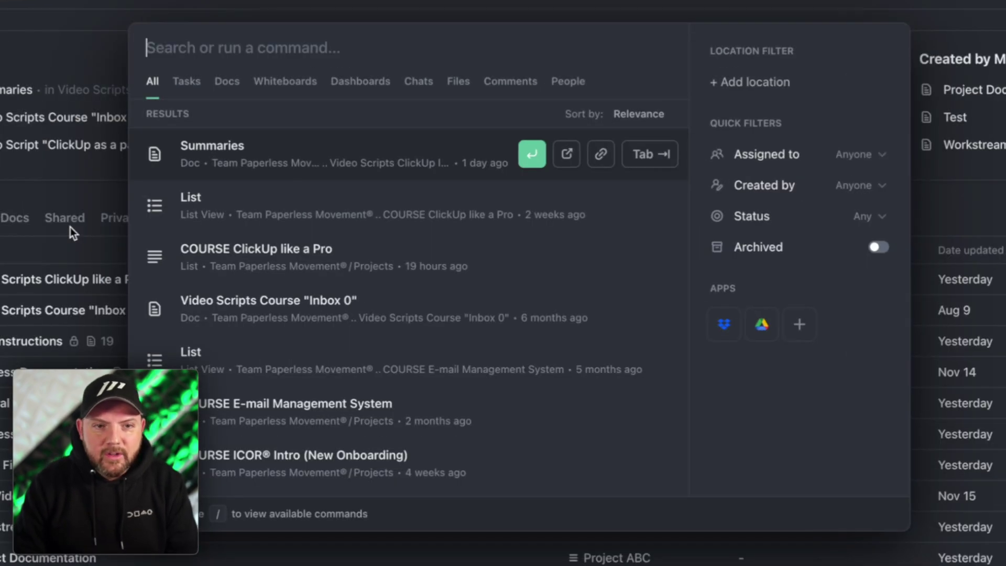
pyautogui.write('tas')
pyautogui.press('BackSpace')
pyautogui.press('BackSpace')
pyautogui.press('BackSpace')
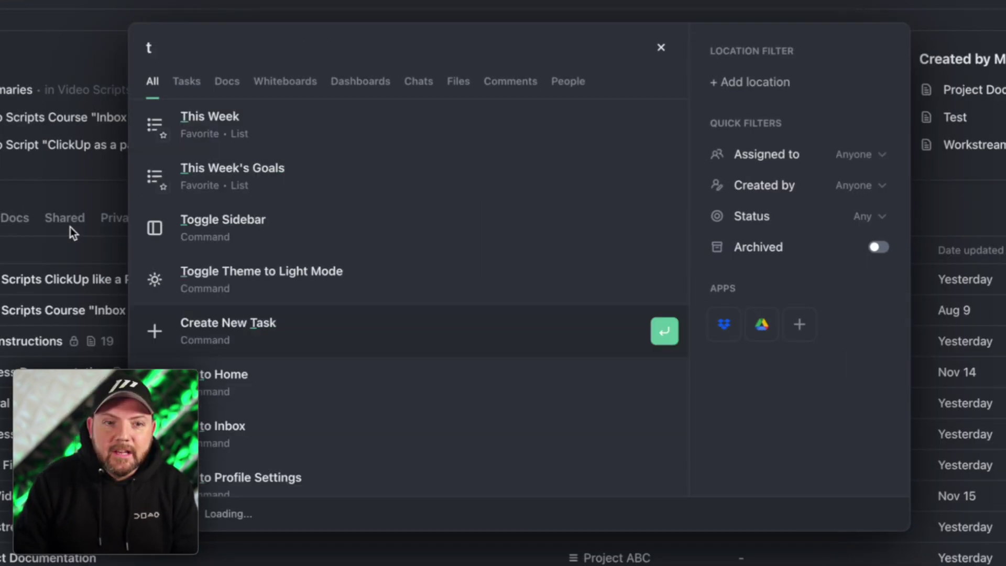
pyautogui.press('Escape')
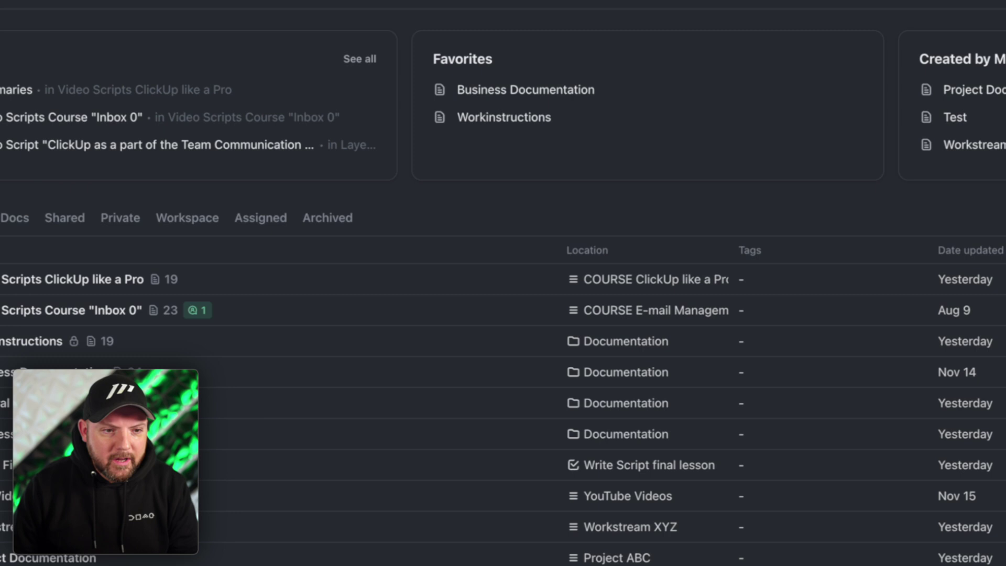
pyautogui.hotkey('ctrl', 'k')
pyautogui.write('Where are ')
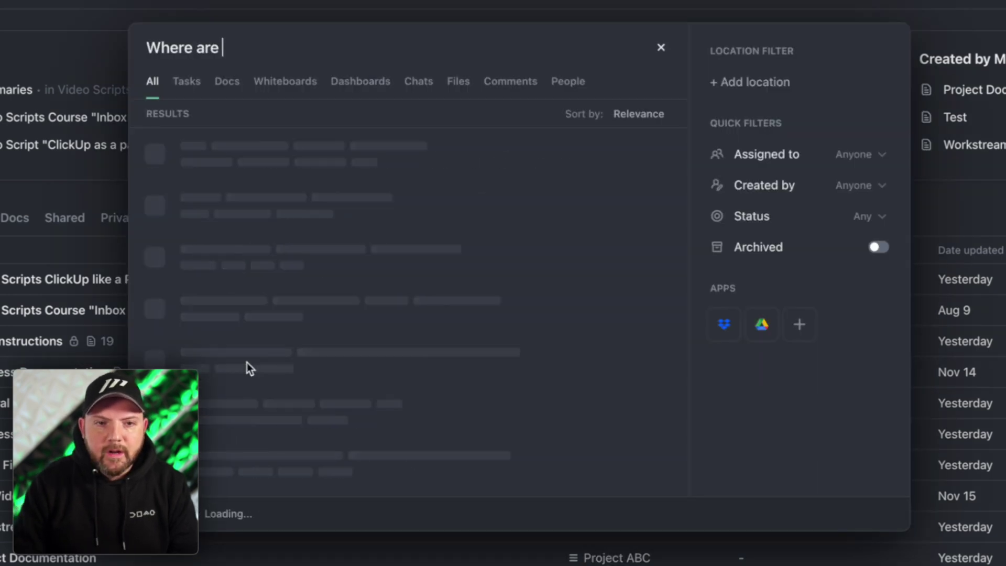
pyautogui.write('the scripts for ')
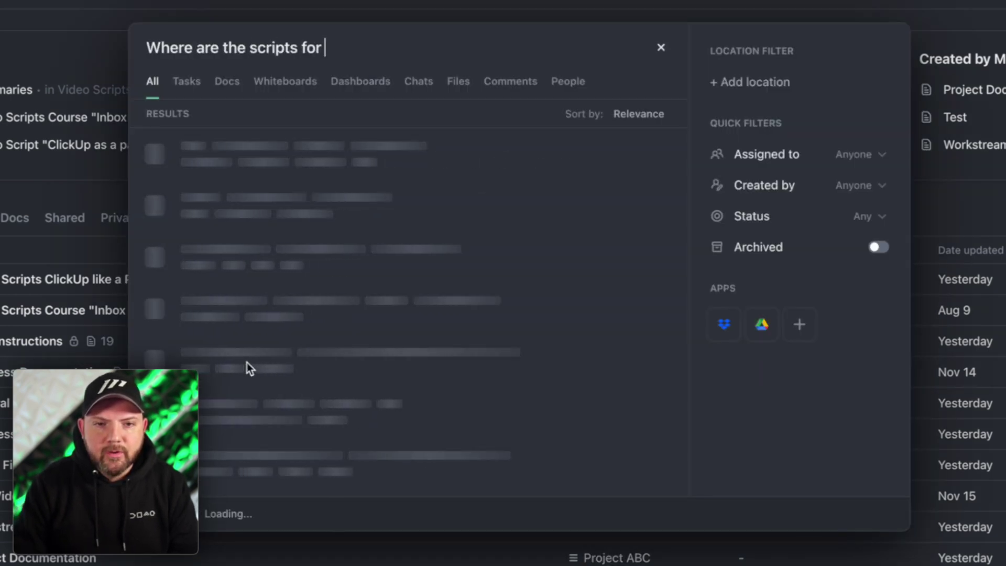
pyautogui.write('ClickUp like a Pro course?')
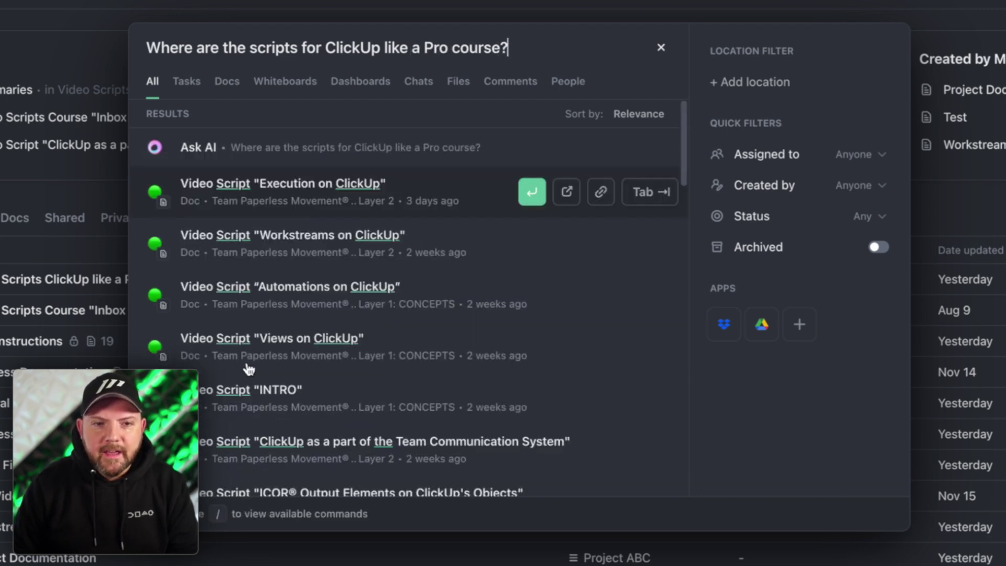
pyautogui.press('Up')
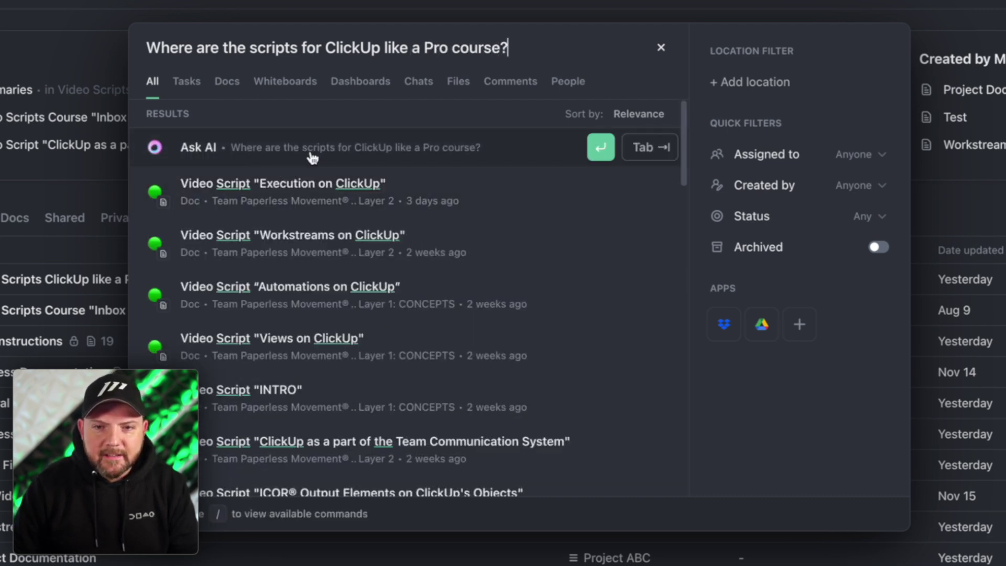
# Step: Send the question to AI and review its answer and source script docs
pyautogui.click(329, 137)
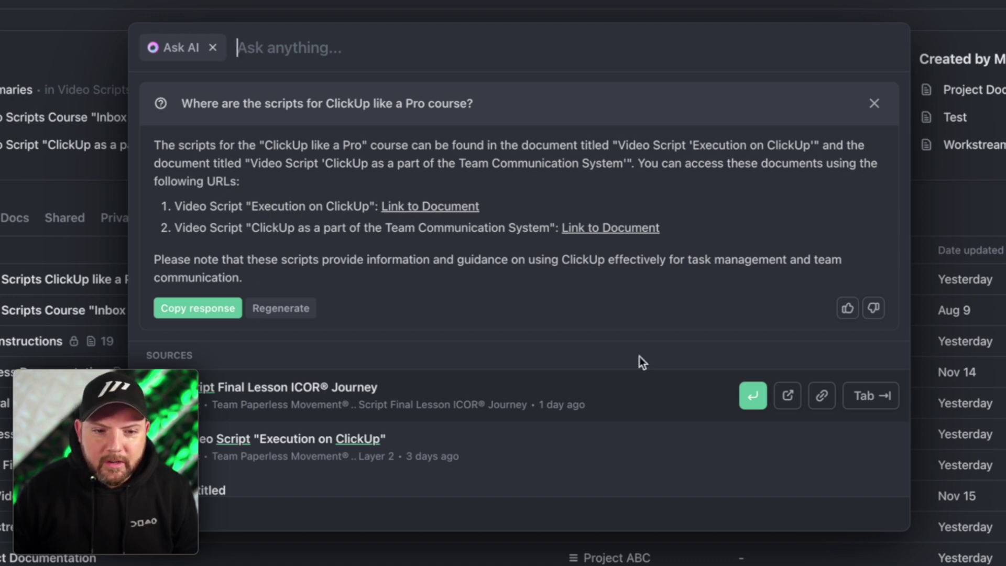
pyautogui.scroll(-6, 393, 396)
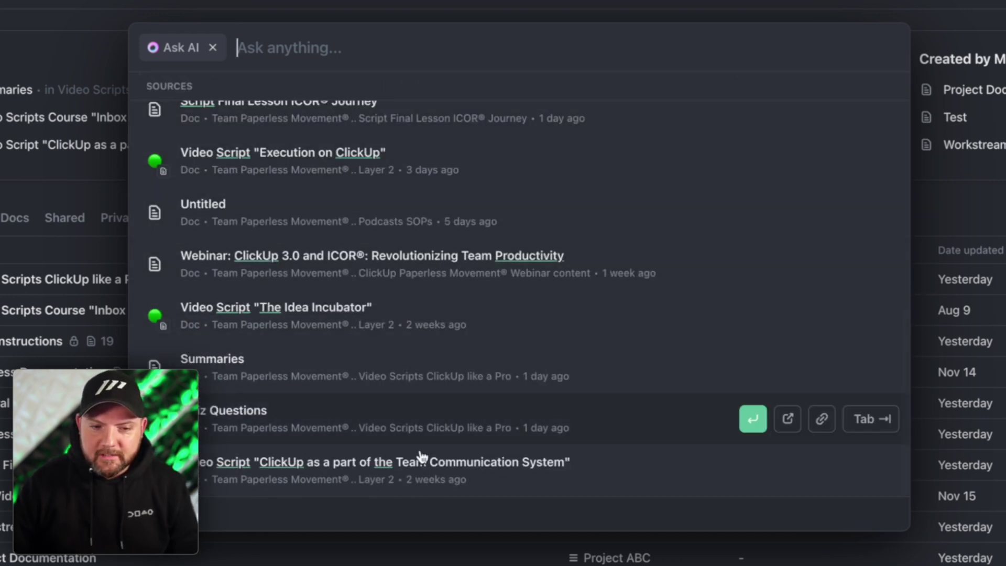
pyautogui.scroll(5, 434, 407)
pyautogui.scroll(-5, 445, 412)
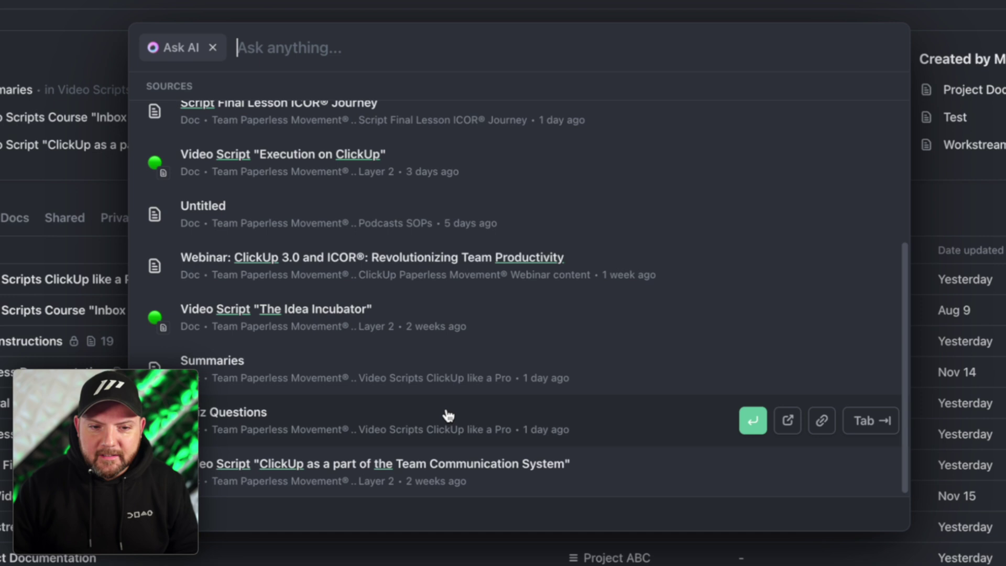
pyautogui.scroll(5, 448, 414)
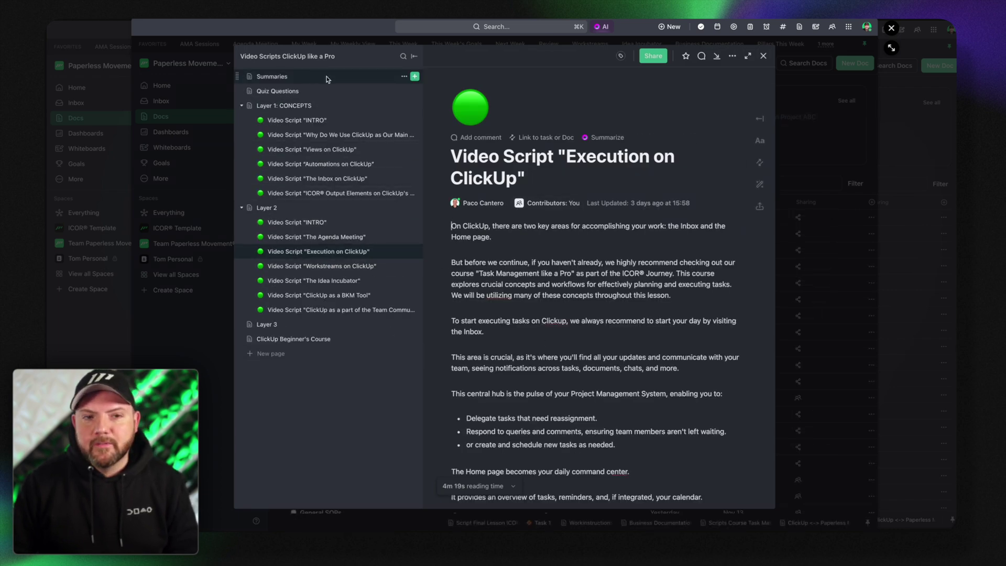
pyautogui.click(839, 127)
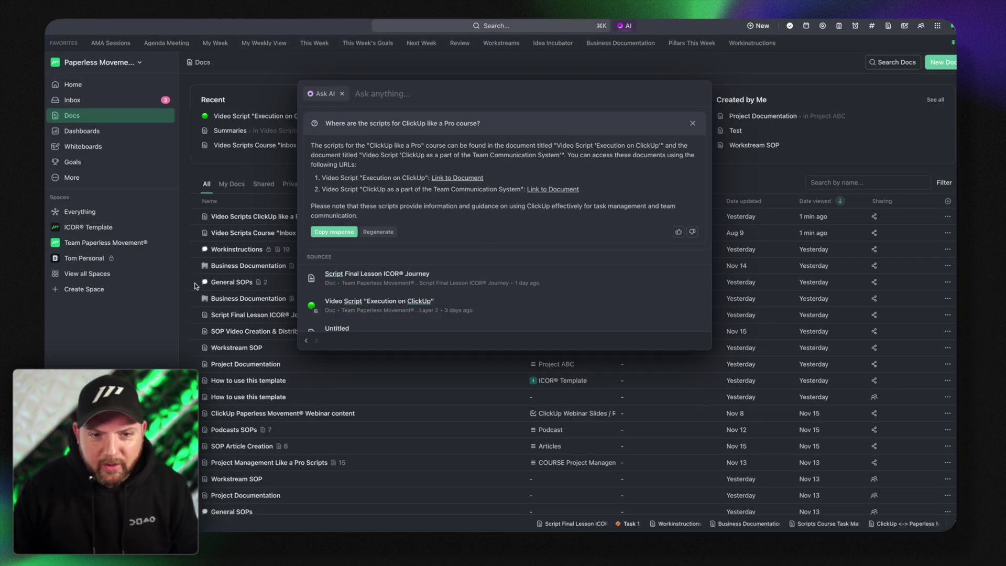
# Step: Return to normal search, look up 'magic slide', then close the search dialog
pyautogui.click(343, 93)
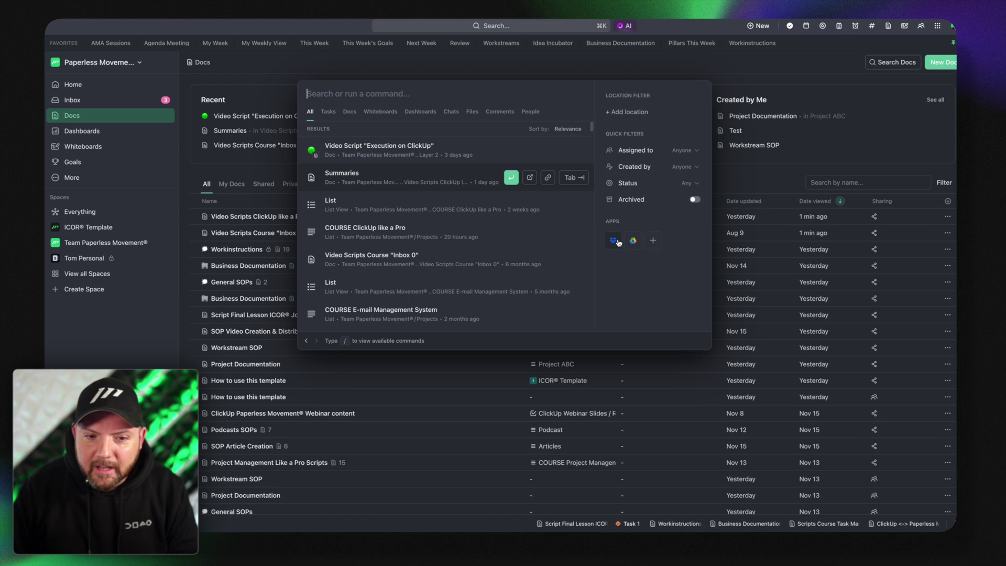
pyautogui.scroll(-10, 436, 238)
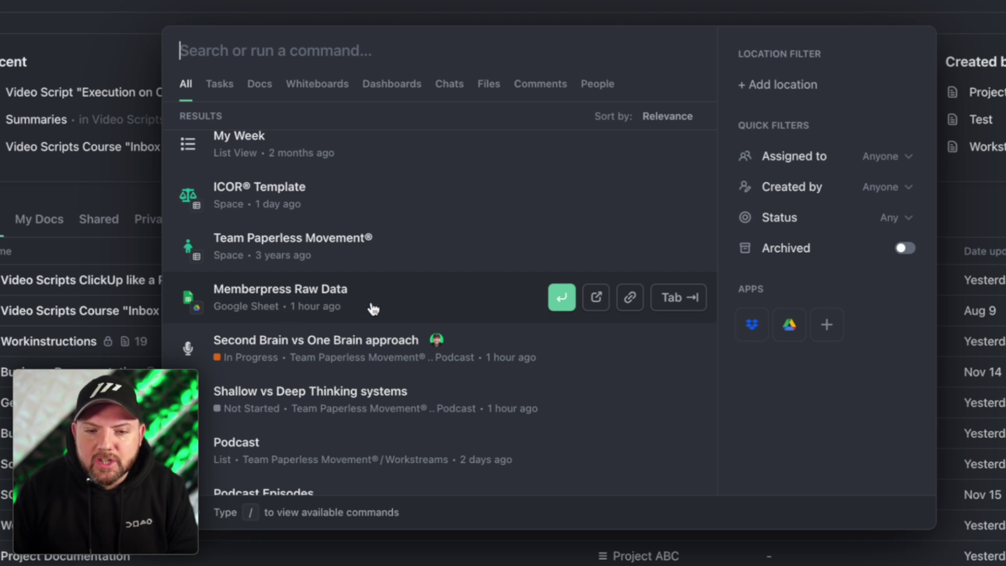
pyautogui.write('magic slide')
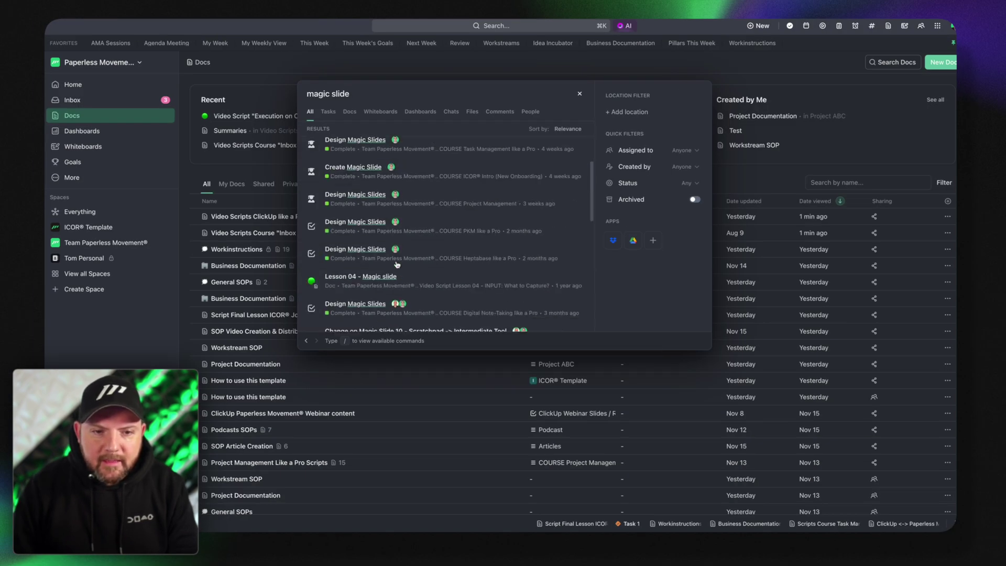
pyautogui.click(262, 89)
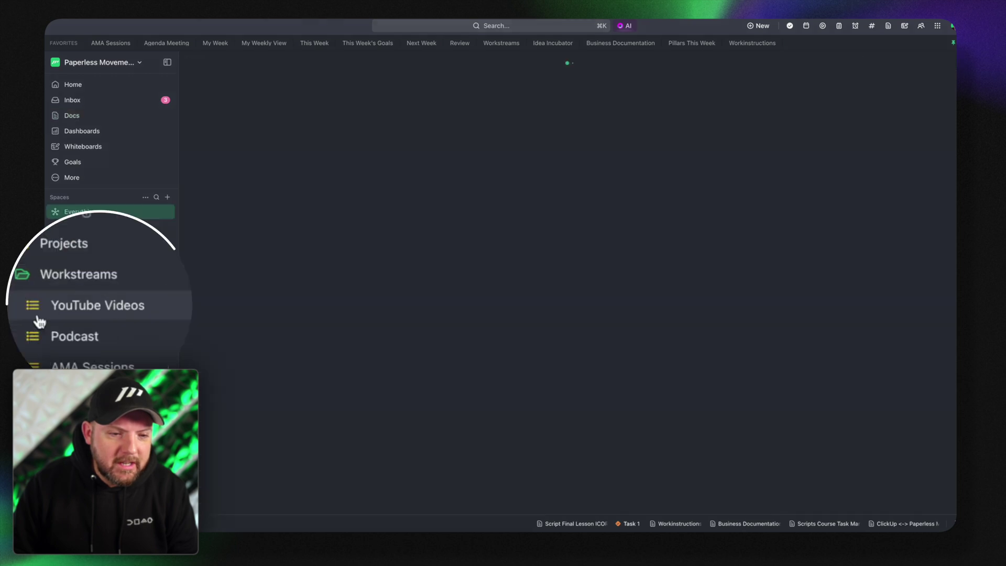
# Step: Open the YouTube Videos list under Workstreams and scroll through its tasks
pyautogui.click(96, 307)
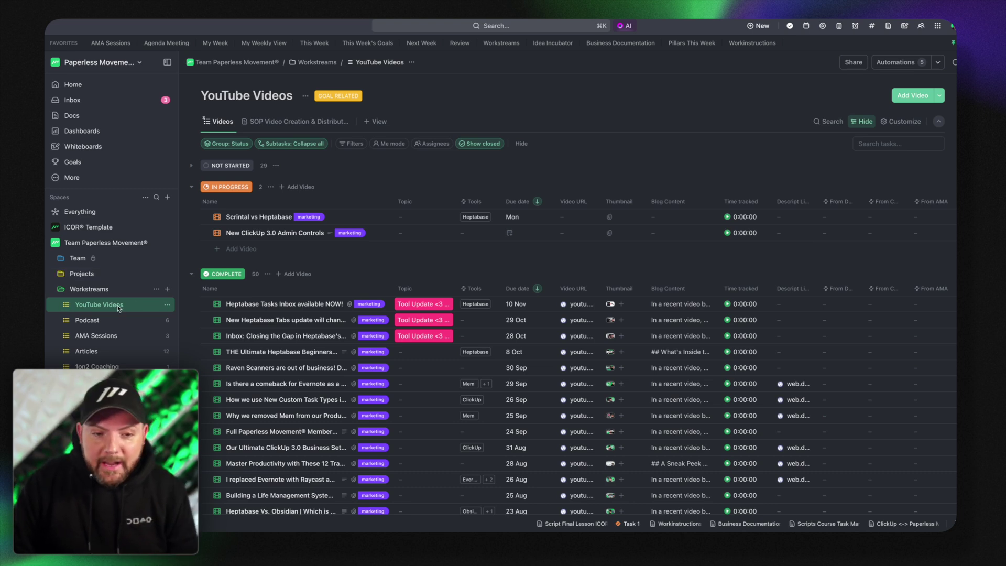
pyautogui.scroll(-3, 471, 315)
pyautogui.scroll(3, 524, 325)
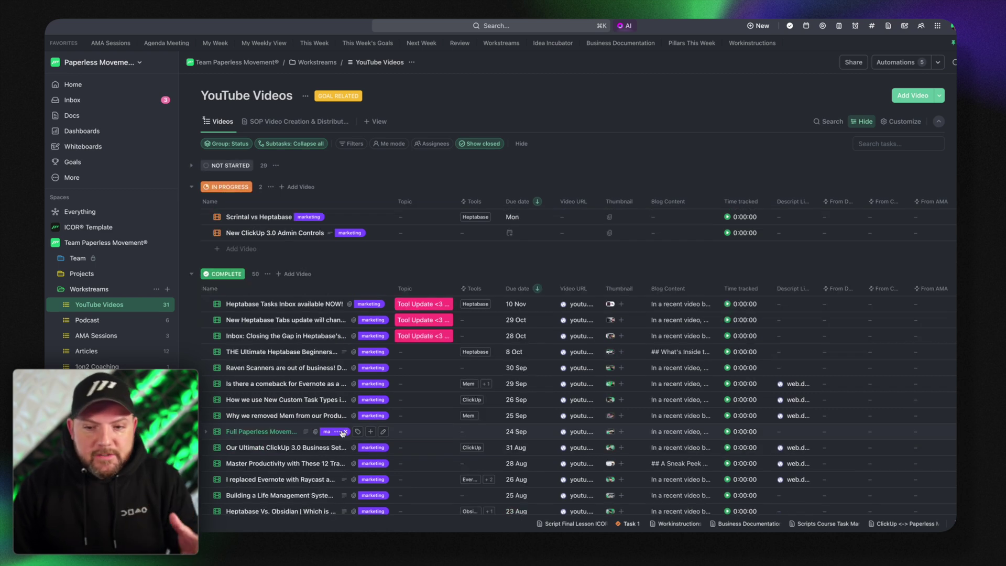
pyautogui.scroll(-3, 573, 397)
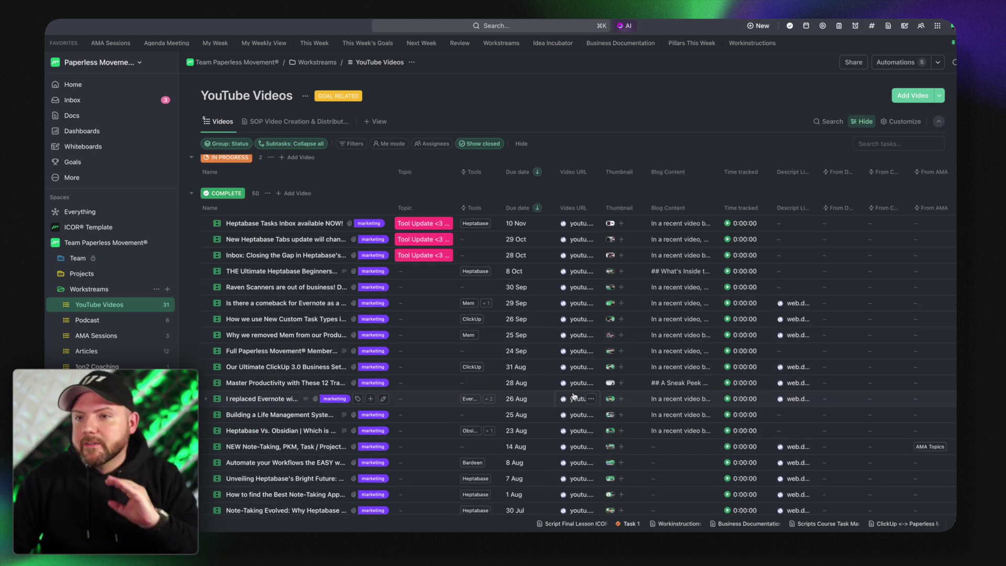
pyautogui.click(919, 69)
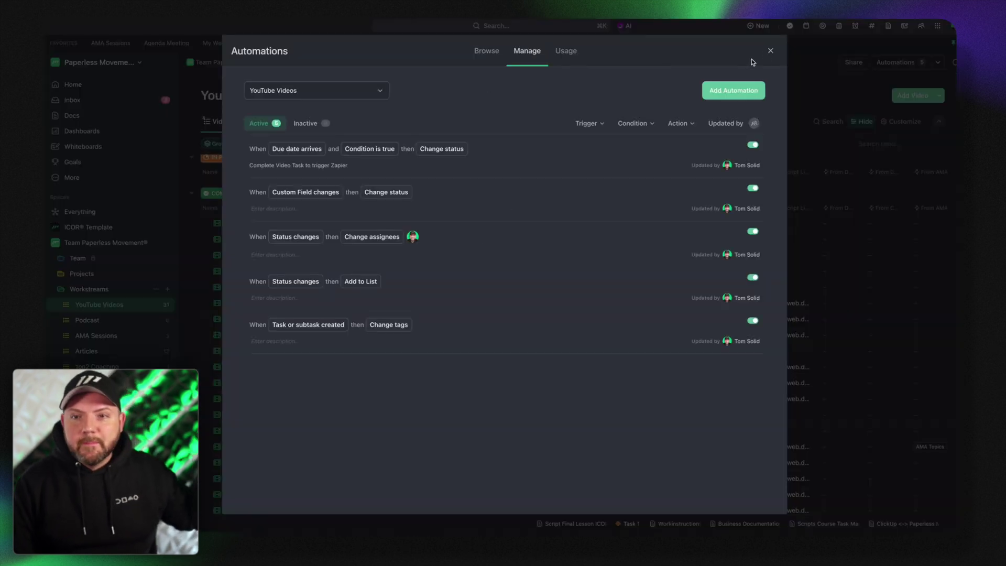
pyautogui.click(770, 50)
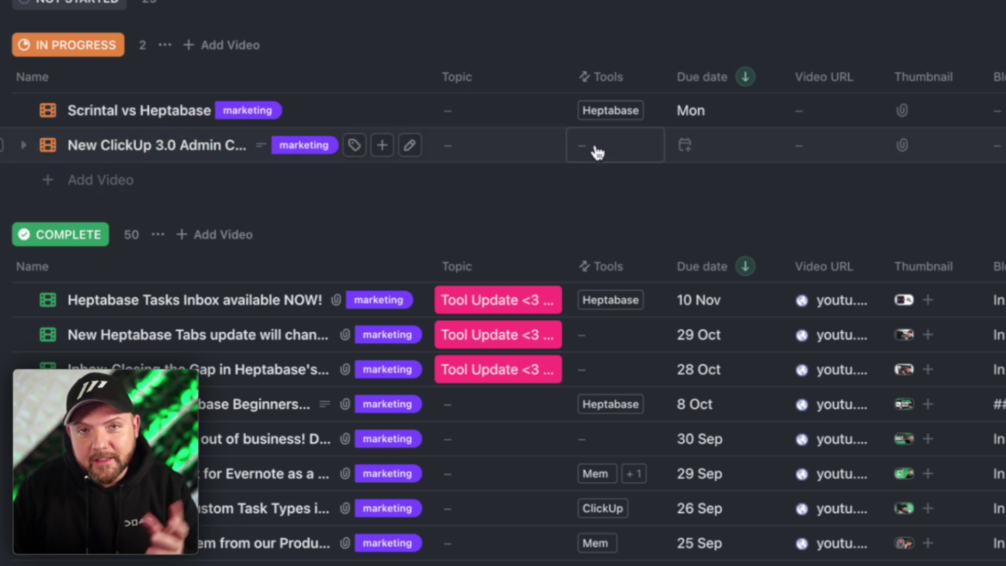
# Step: Link the ClickUp task as the Tool for New ClickUp 3.0 Admin Controls
pyautogui.click(604, 151)
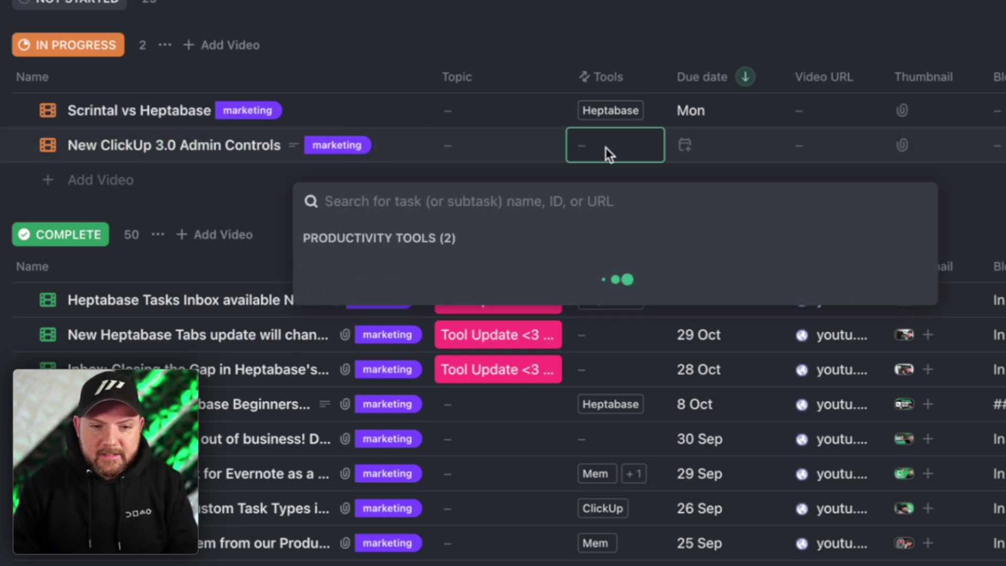
pyautogui.write('clickup')
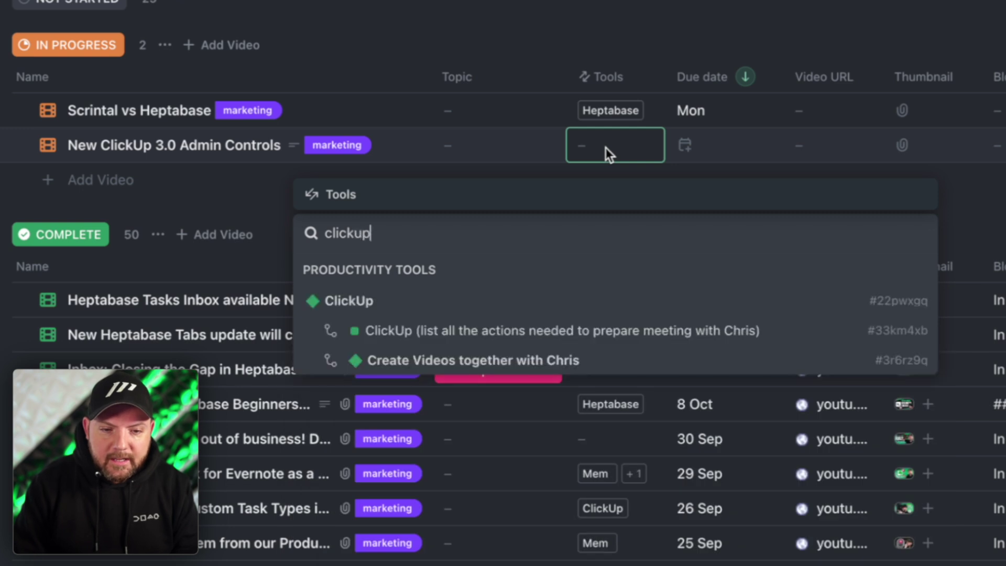
pyautogui.click(376, 304)
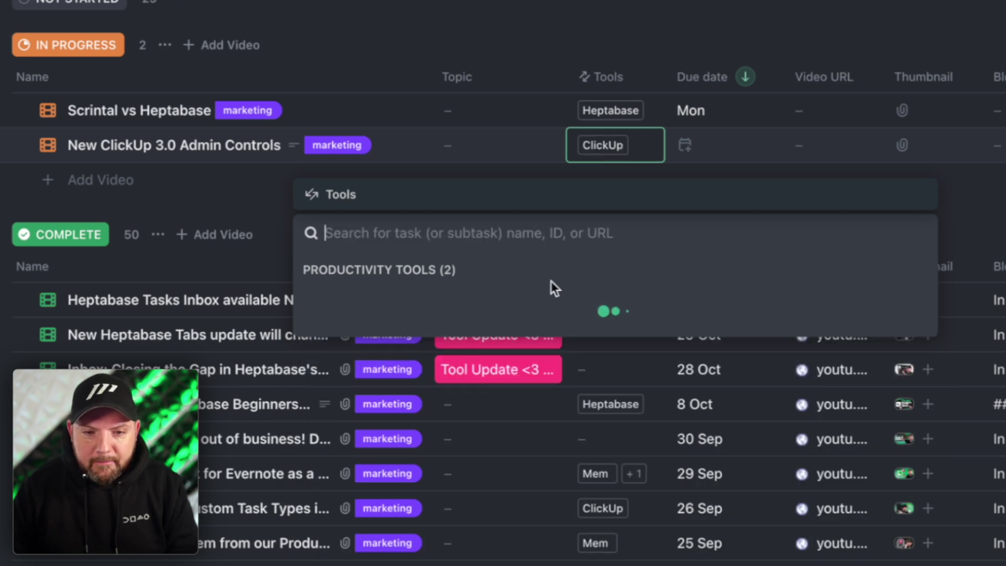
# Step: Reopen the Tools field to confirm the ClickUp link and preview the linked task
pyautogui.click(748, 4)
pyautogui.click(599, 151)
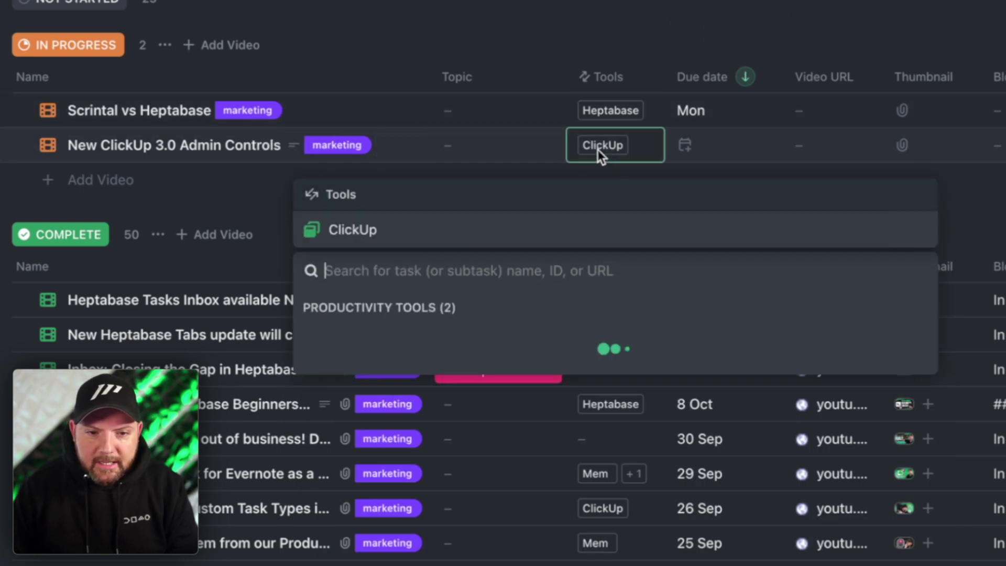
pyautogui.click(376, 231)
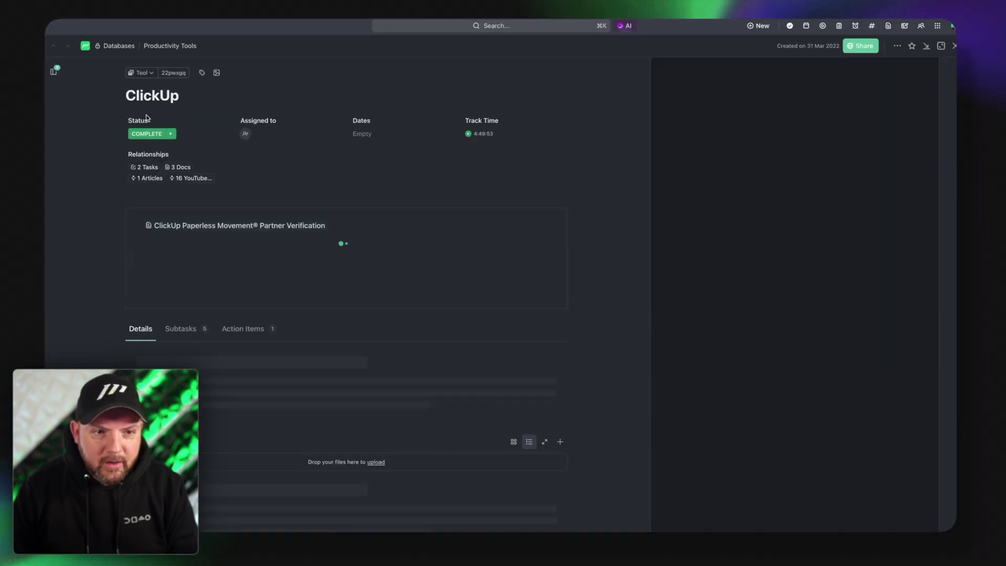
pyautogui.press('Escape')
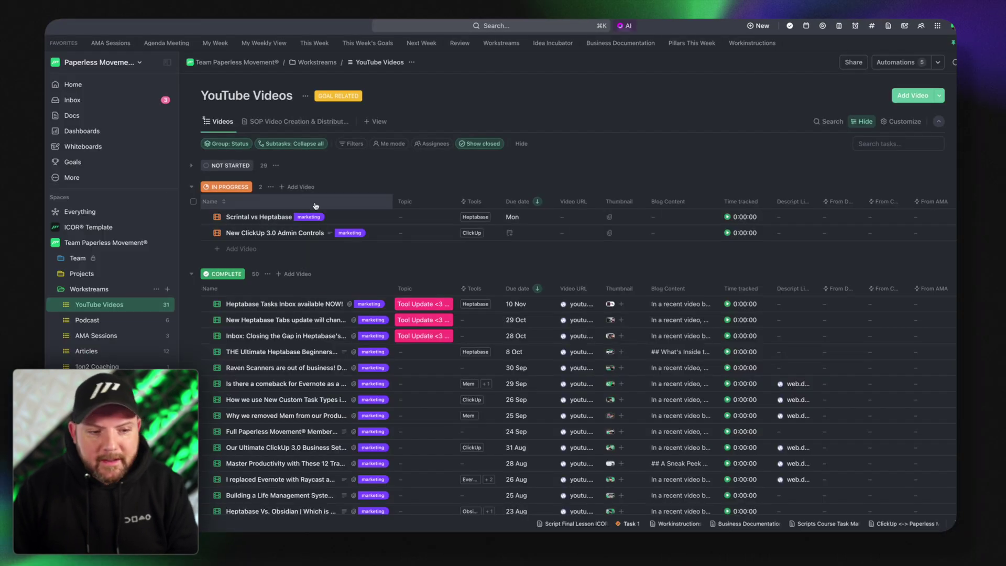
pyautogui.scroll(-1, 78, 427)
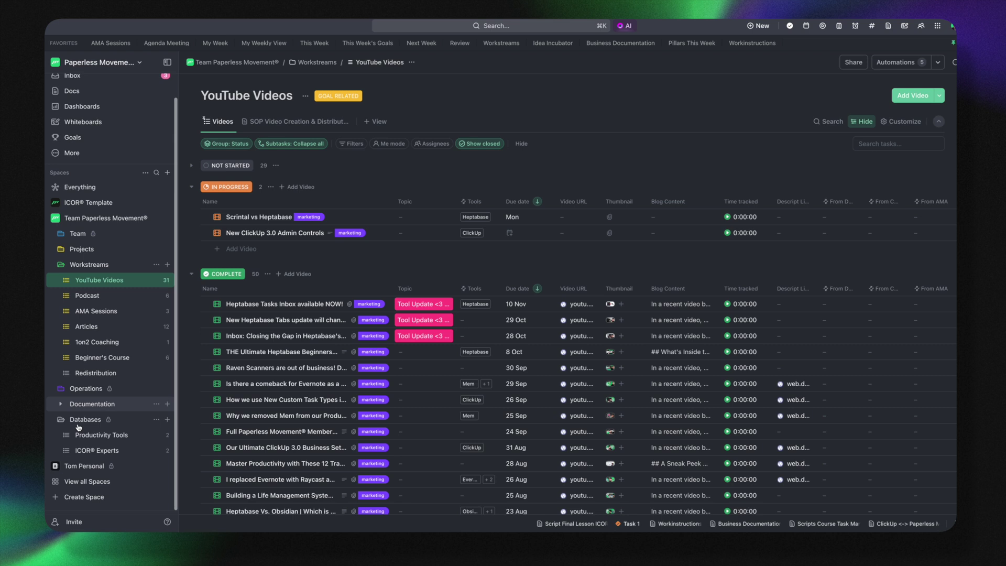
# Step: Open the ClickUp tool's task from Productivity Tools and show everything related to it
pyautogui.click(105, 434)
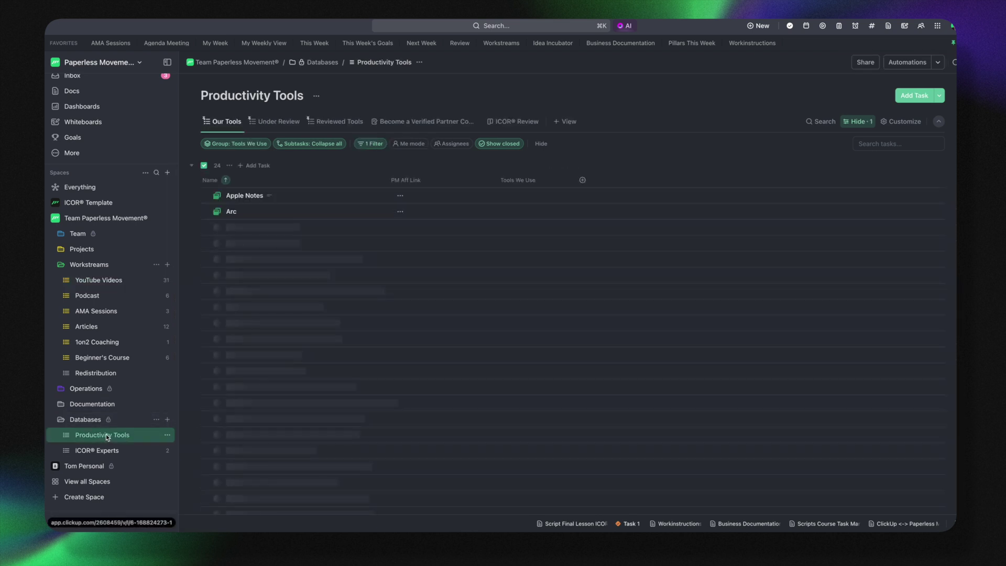
pyautogui.scroll(-3, 366, 389)
pyautogui.scroll(3, 366, 390)
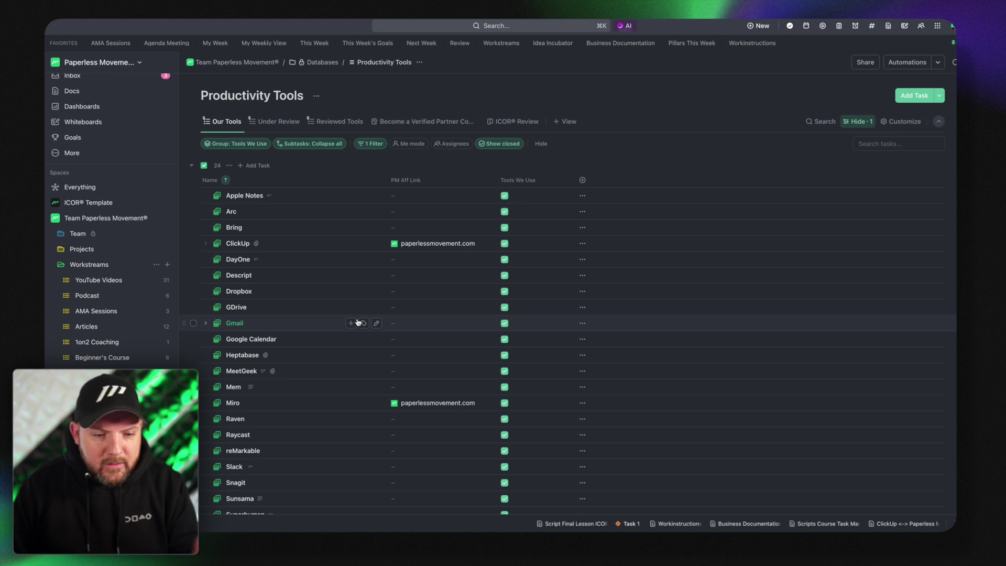
pyautogui.click(239, 248)
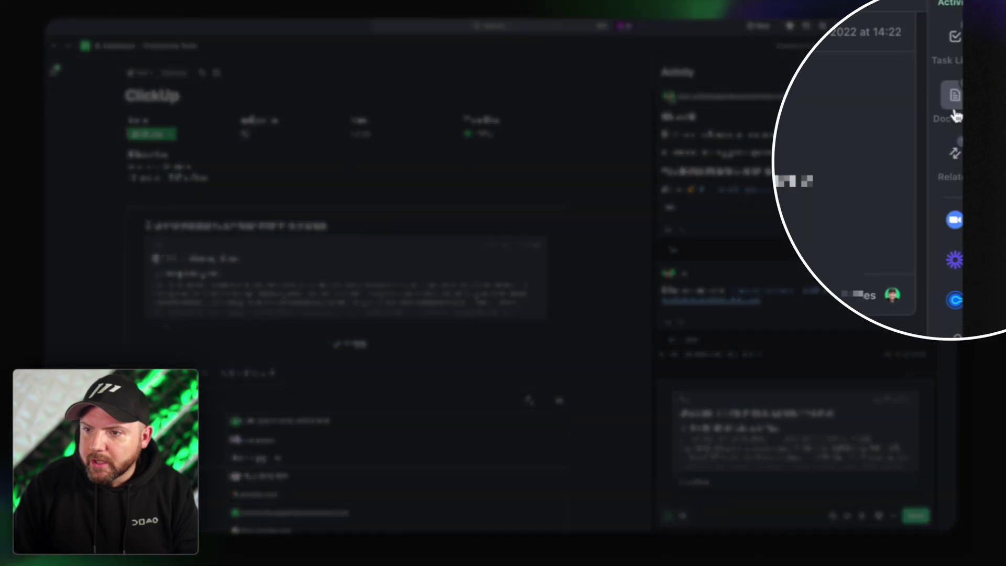
pyautogui.click(949, 157)
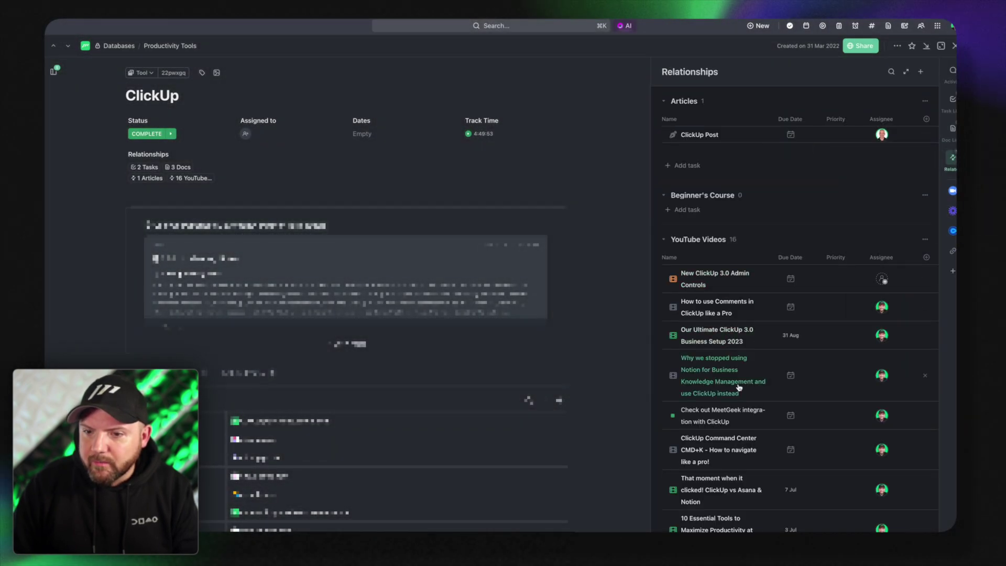
pyautogui.scroll(-10, 739, 388)
pyautogui.scroll(10, 743, 361)
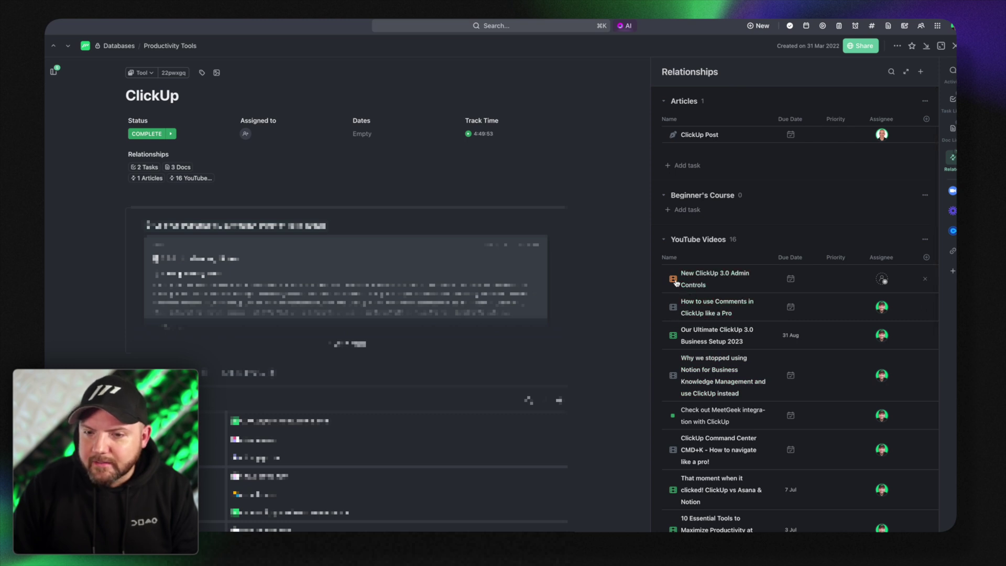
# Step: In the full-page Relationships view, link the ClickUp task under Beginner's Course
pyautogui.click(906, 72)
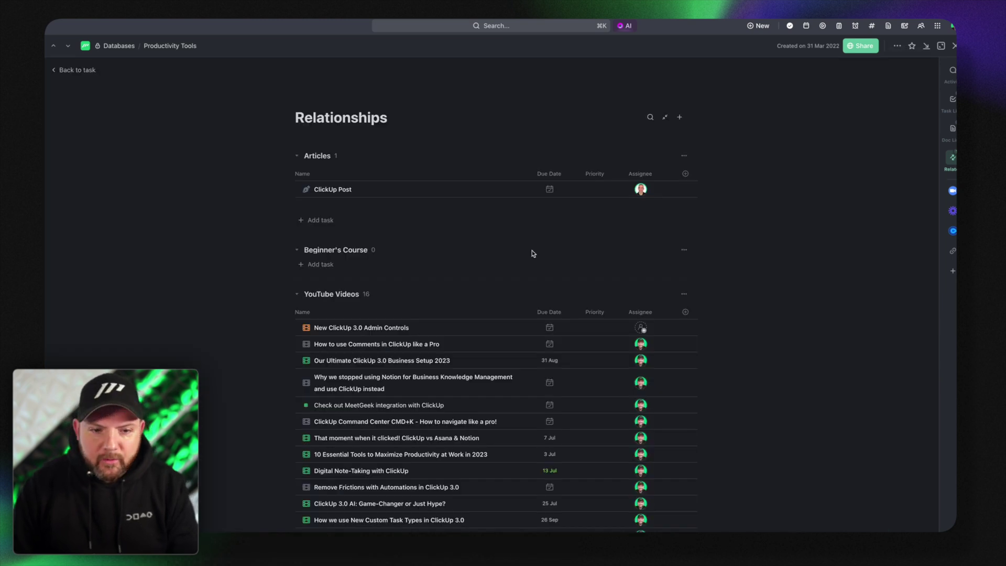
pyautogui.scroll(-3, 529, 294)
pyautogui.scroll(3, 524, 333)
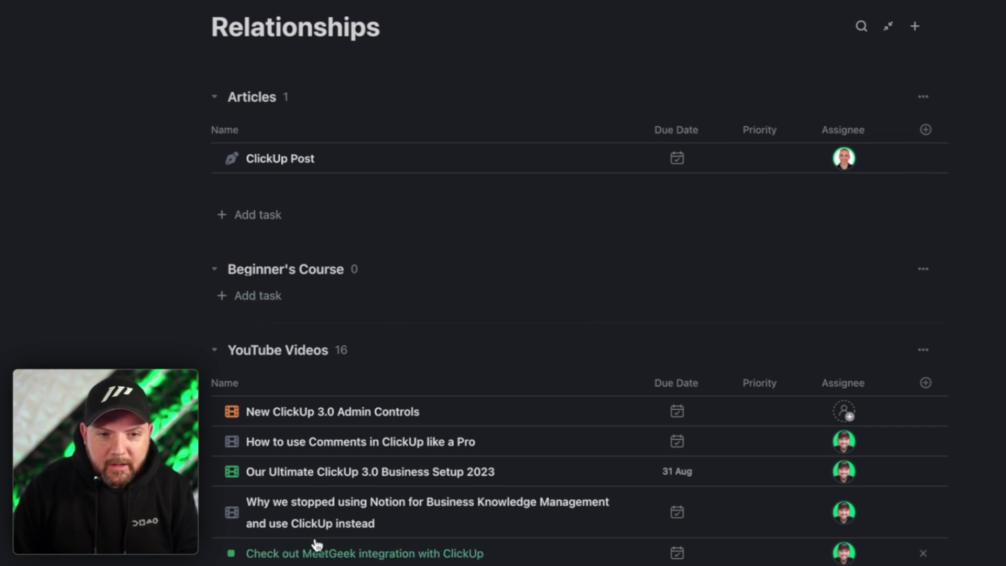
pyautogui.click(271, 307)
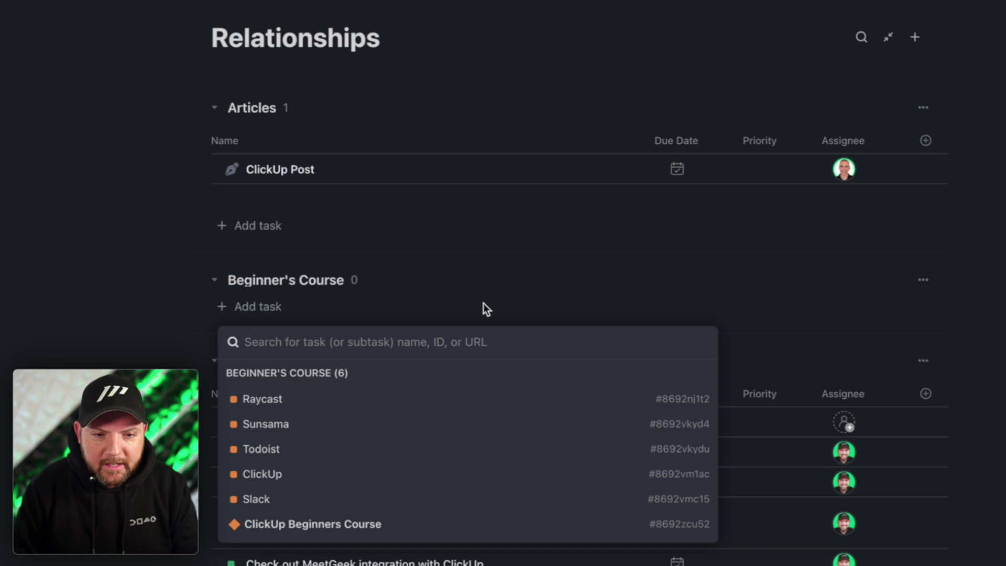
pyautogui.click(278, 474)
pyautogui.press('Escape')
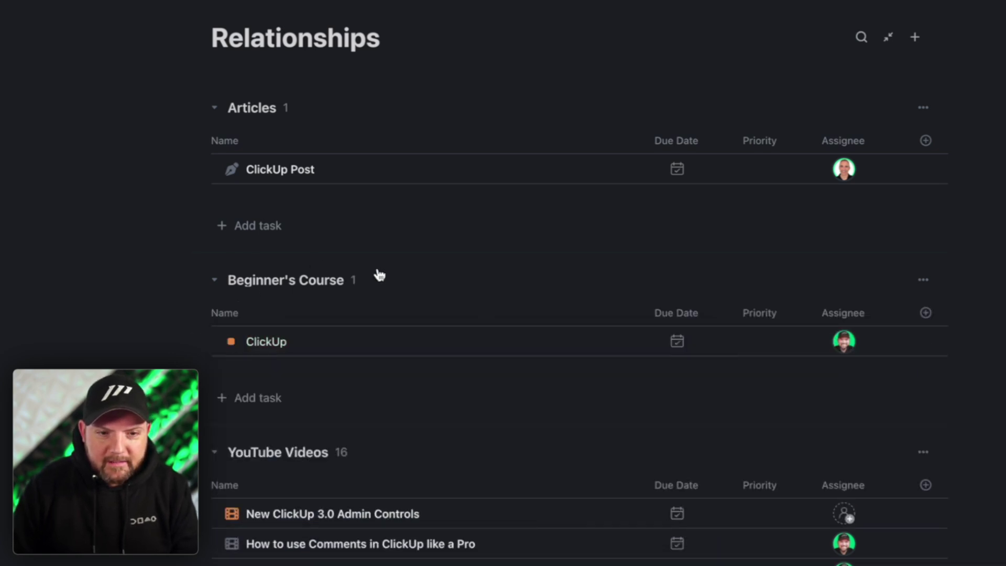
pyautogui.scroll(-3, 587, 521)
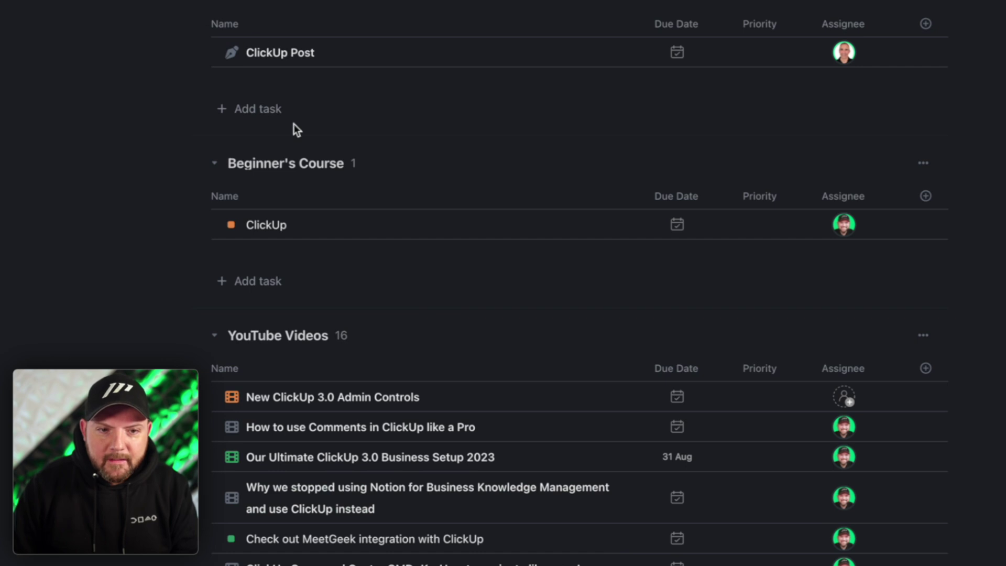
pyautogui.scroll(3, 449, 299)
pyautogui.scroll(-9, 487, 456)
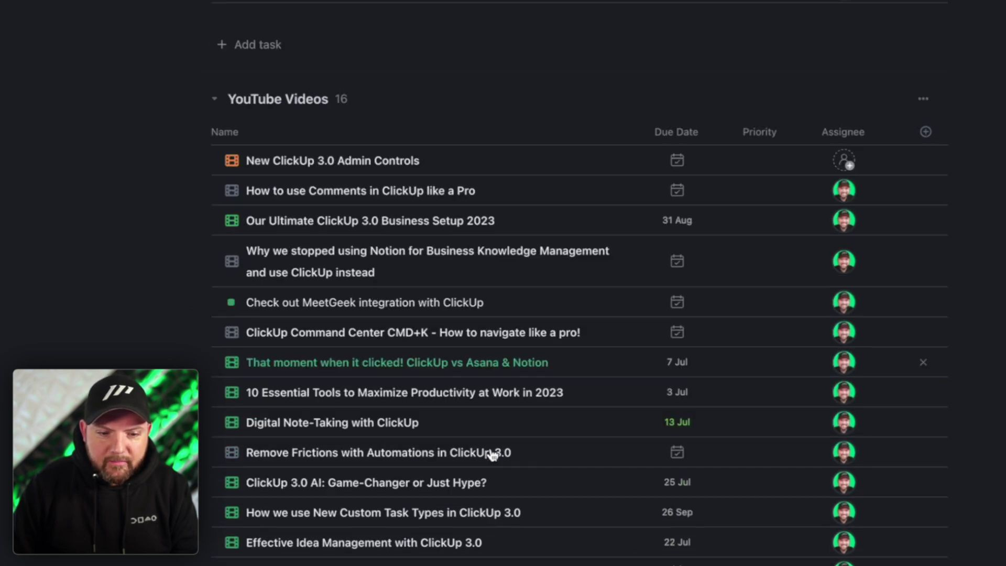
pyautogui.scroll(5, 492, 453)
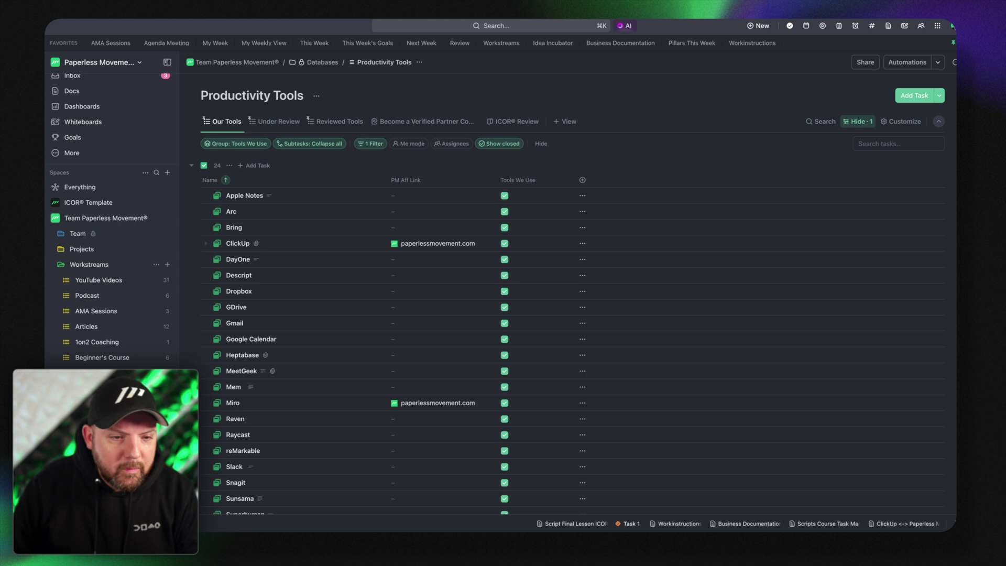
# Step: Open the Agenda Meeting list inside the ICOR® Template team
pyautogui.scroll(1, 110, 220)
pyautogui.click(88, 227)
pyautogui.click(104, 257)
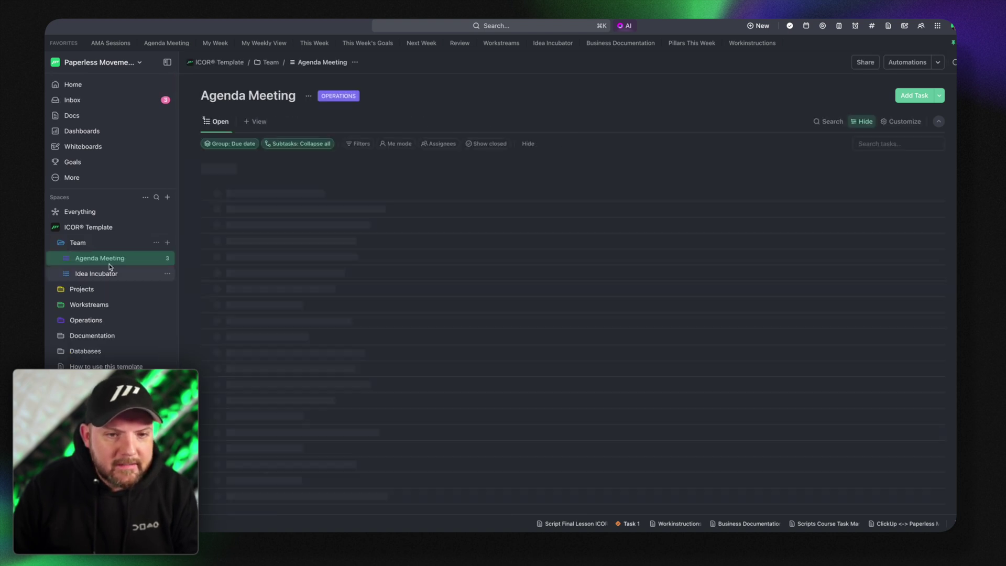
# Step: Add the Monday task 'Let's talk about the ClickUp like a Pro course' and open it
pyautogui.click(240, 243)
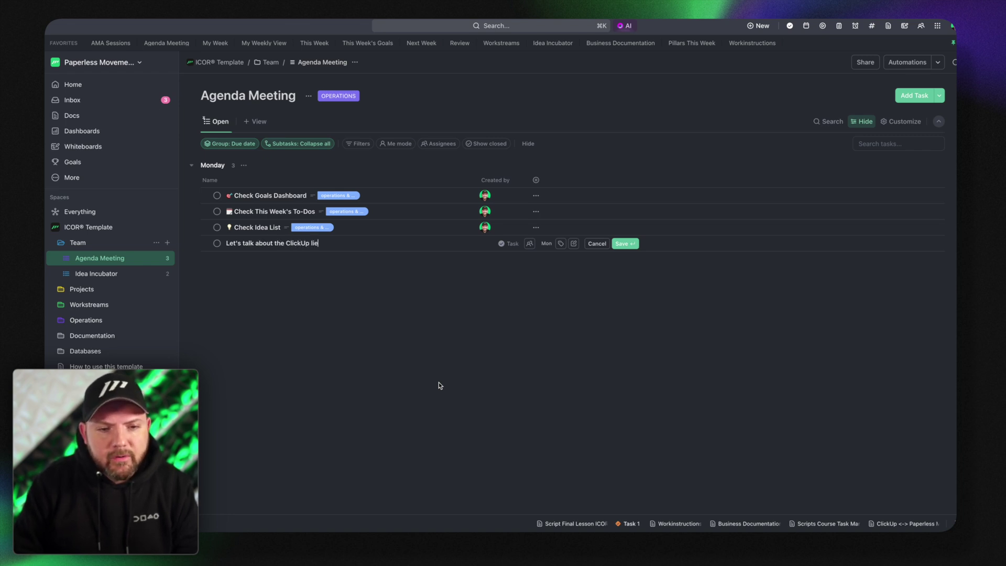
pyautogui.write('e a Pro course')
pyautogui.press('Return')
pyautogui.press('Escape')
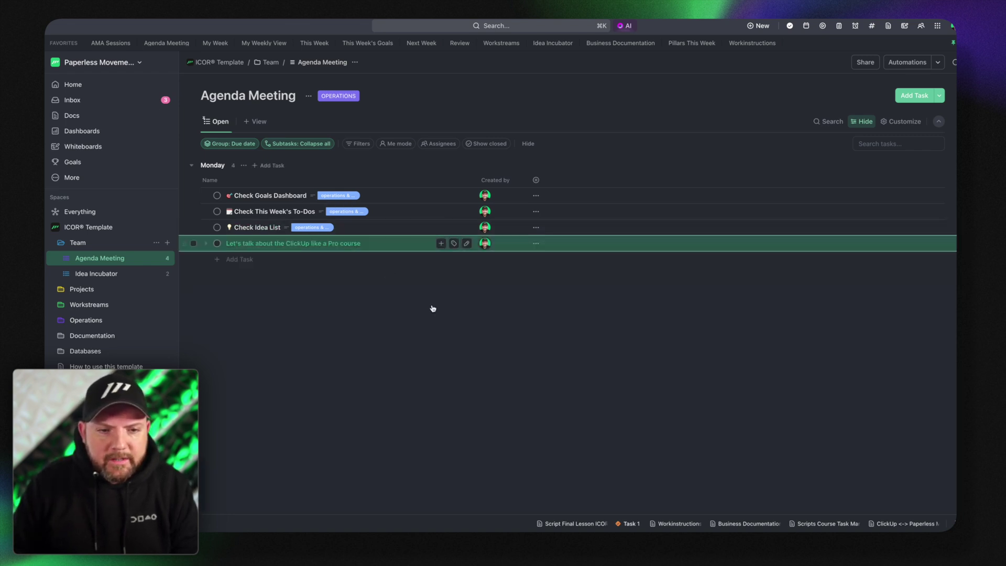
pyautogui.press('Return')
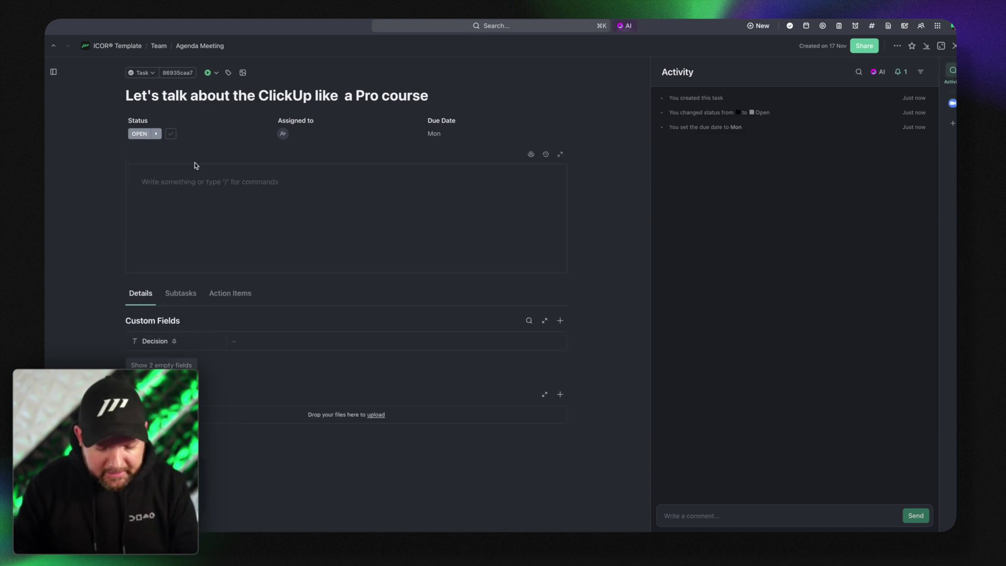
# Step: Mention the ClickUp task in the course task's description using @@
pyautogui.write('@@')
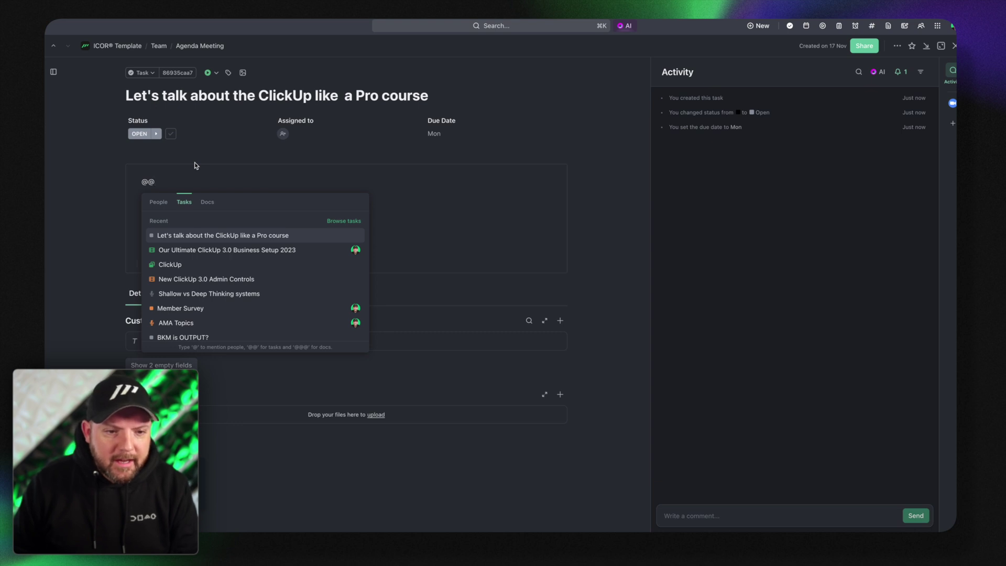
pyautogui.press('Down')
pyautogui.press('Down')
pyautogui.press('Return')
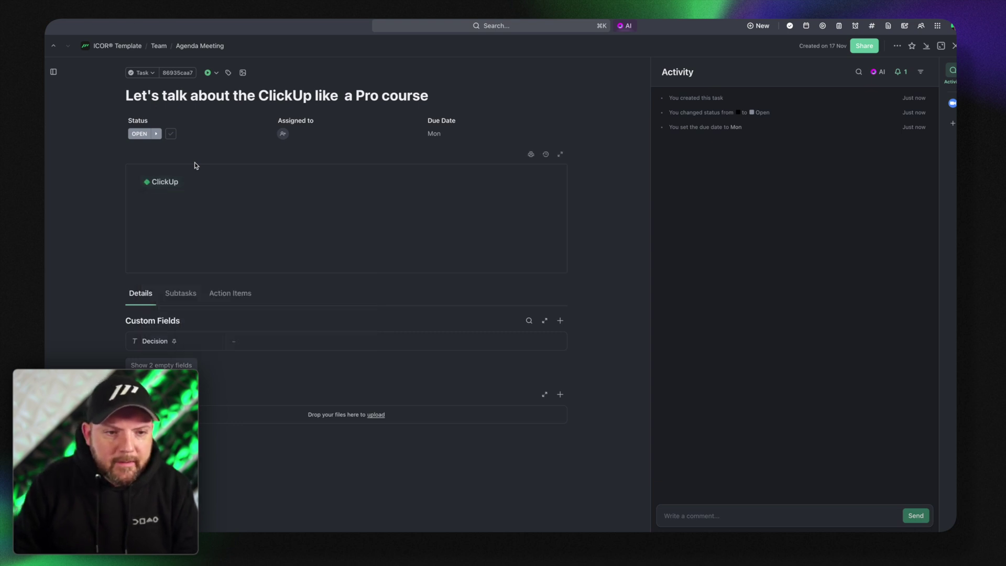
# Step: Close the course task and open the ClickUp tool task in Productivity Tools
pyautogui.click(941, 46)
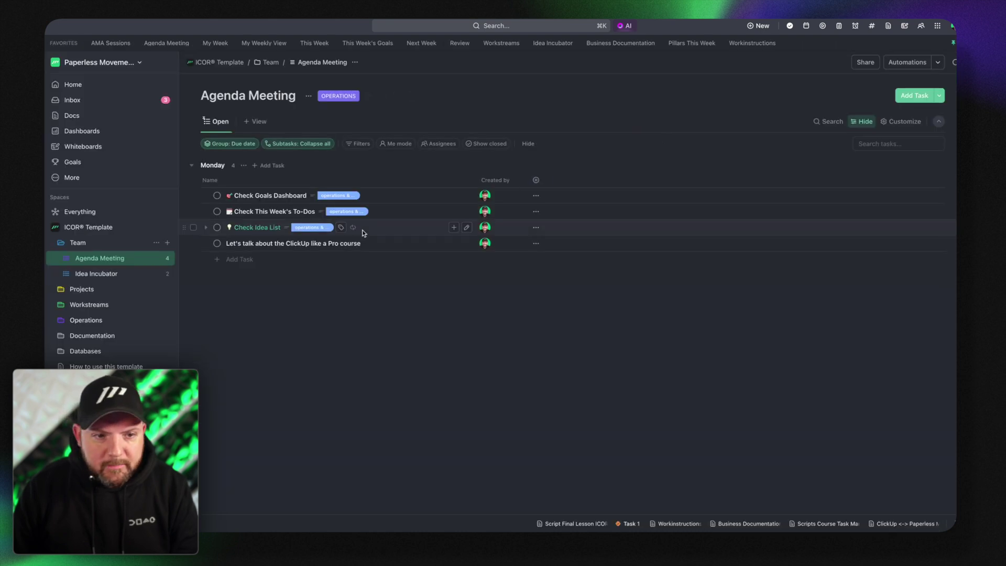
pyautogui.scroll(-2, 110, 221)
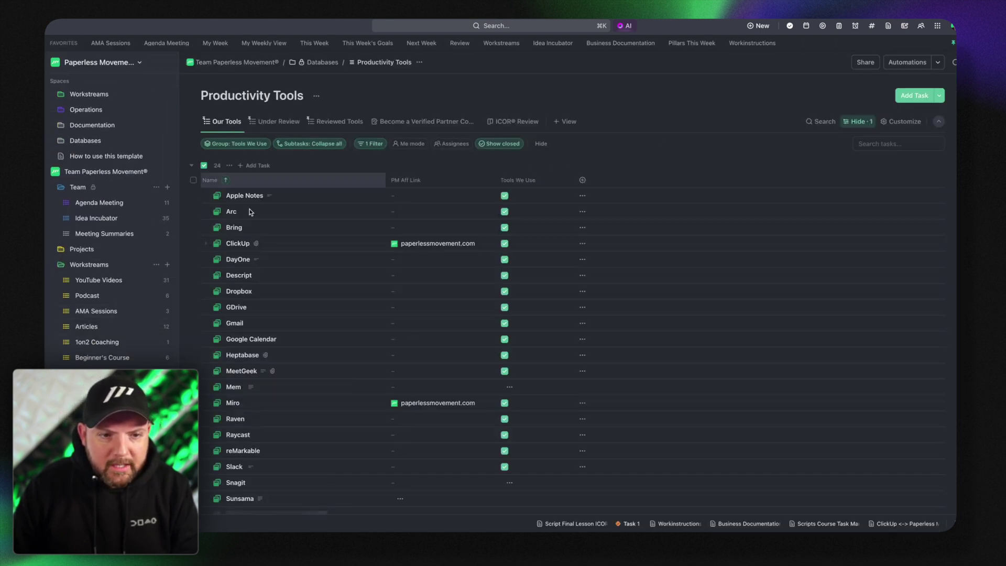
pyautogui.click(237, 243)
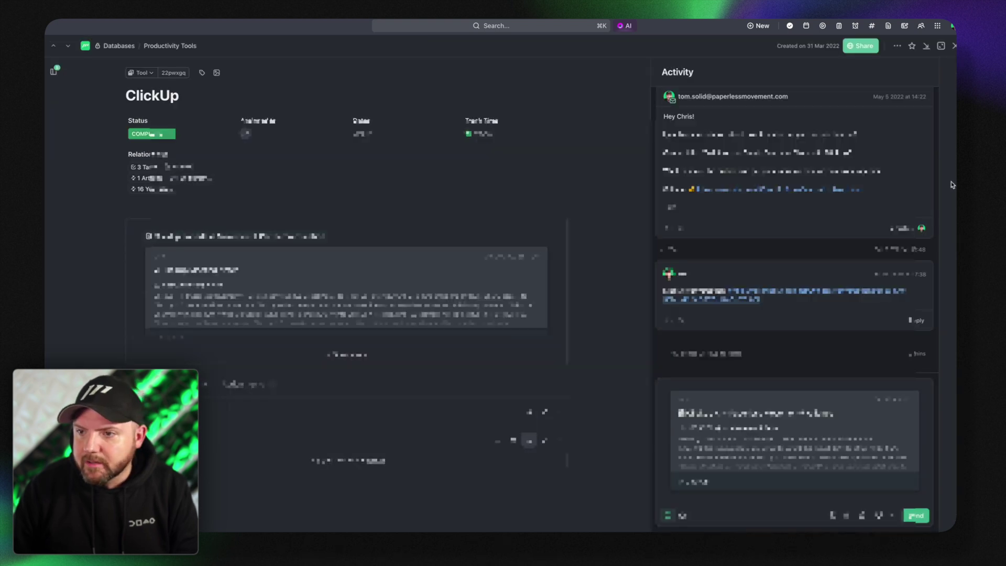
# Step: View the ClickUp task's relationships, linked docs and referencing tasks in the sidebar
pyautogui.click(953, 157)
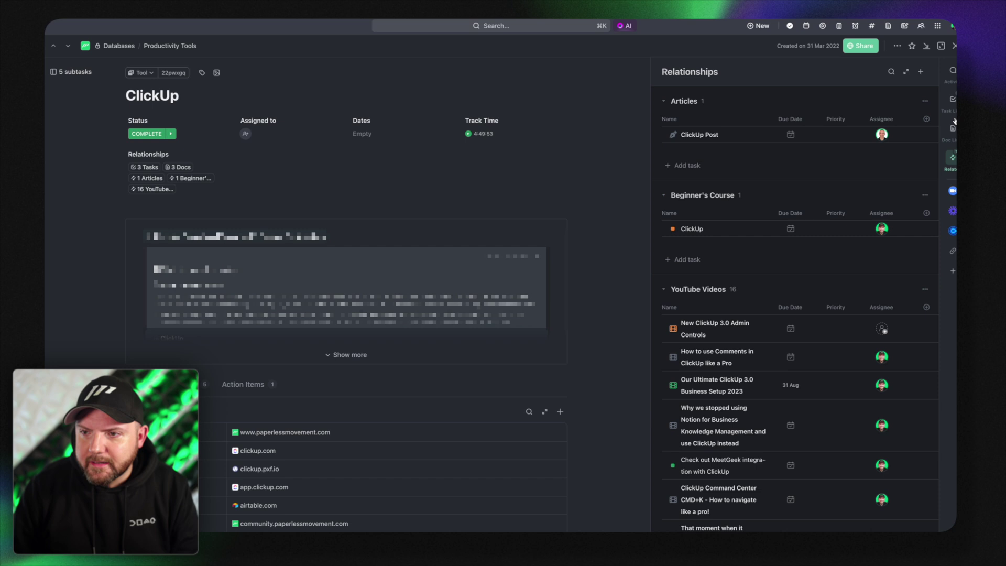
pyautogui.click(954, 128)
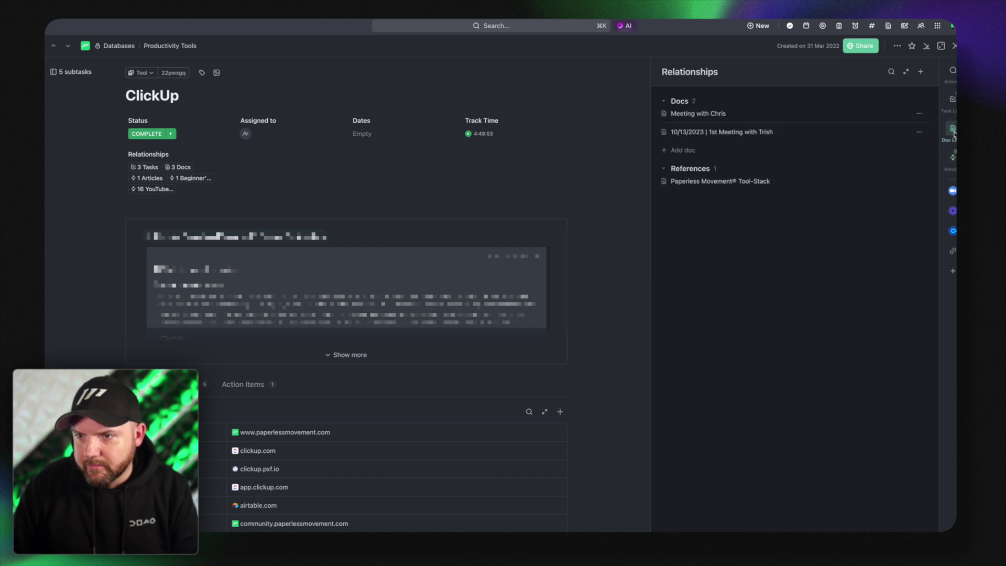
pyautogui.click(954, 102)
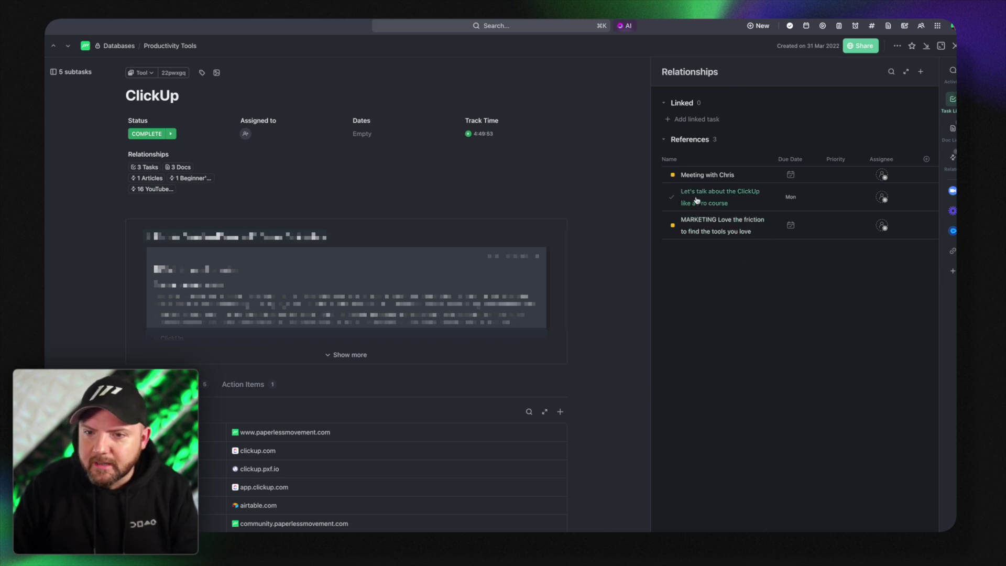
# Step: Open the referencing ClickUp like a Pro course task, then close it to return to Productivity Tools
pyautogui.click(760, 195)
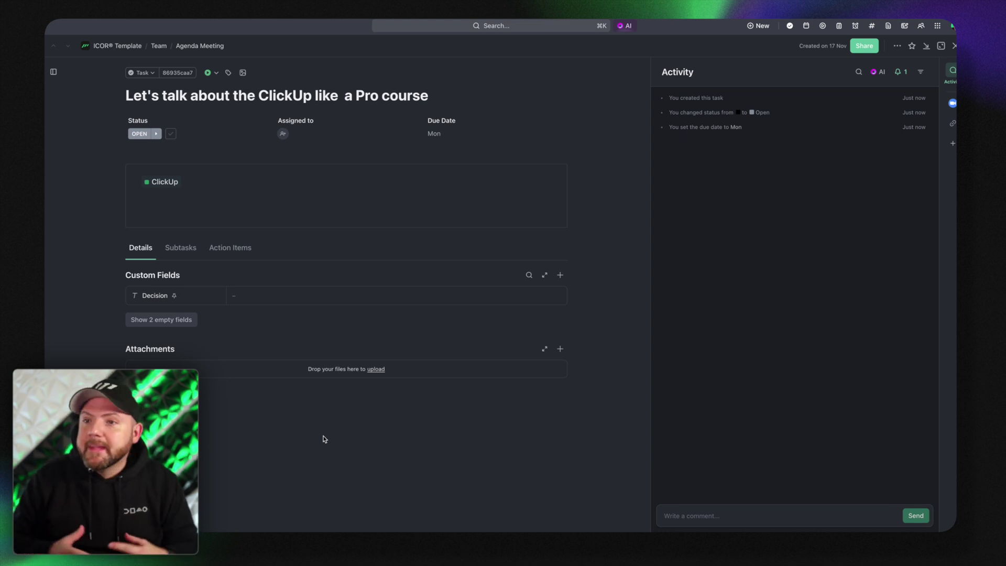
pyautogui.click(955, 45)
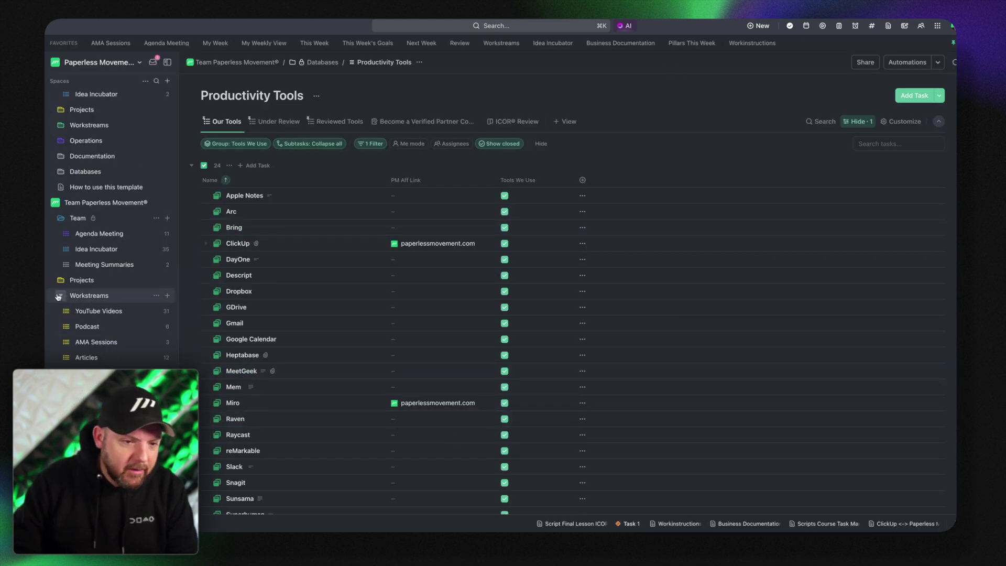
pyautogui.scroll(4, 59, 297)
pyautogui.scroll(3, 59, 297)
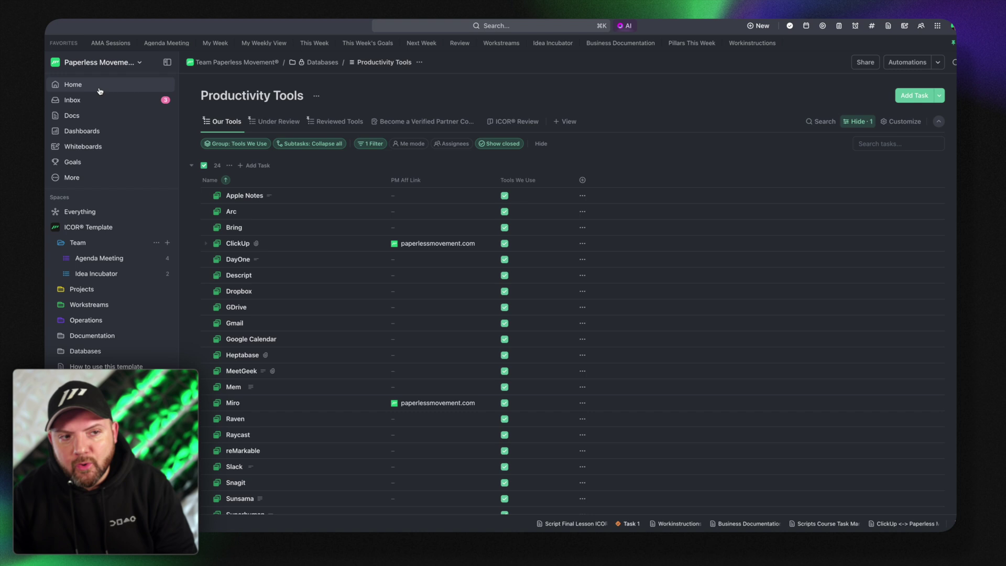
# Step: Go to Home and open the Add Cards panel via Manage Cards
pyautogui.click(100, 91)
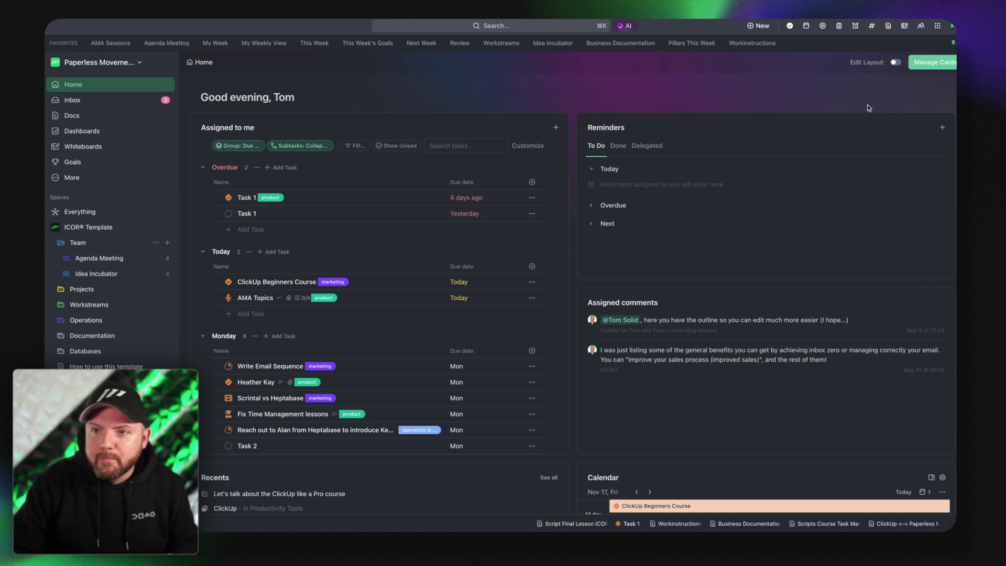
pyautogui.click(932, 62)
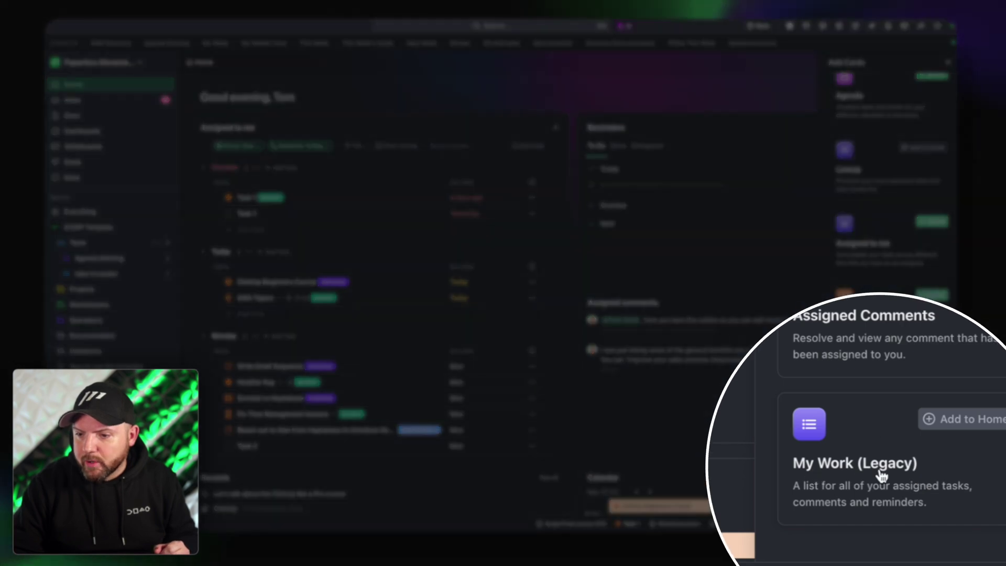
pyautogui.click(949, 423)
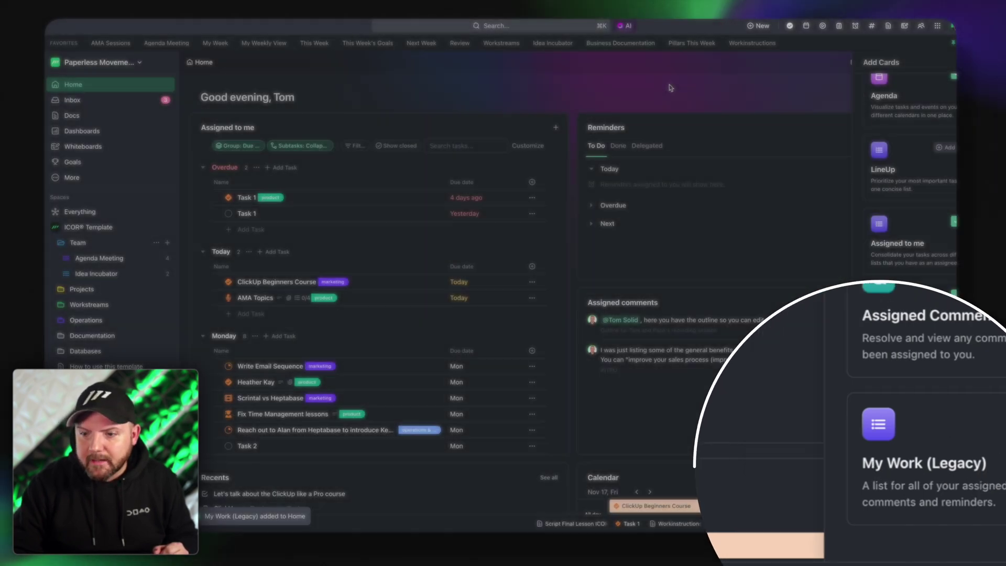
pyautogui.click(602, 313)
pyautogui.scroll(-8, 511, 411)
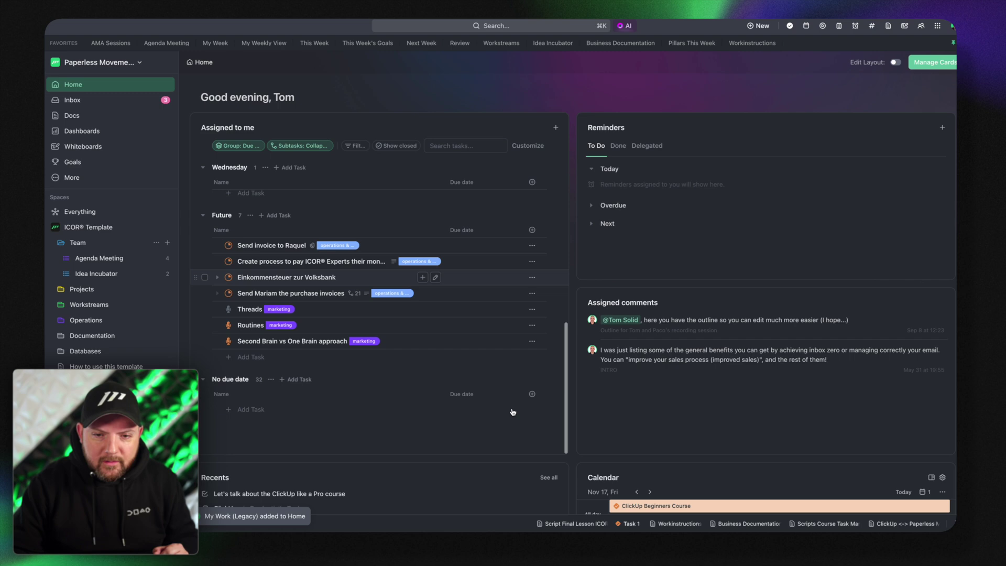
pyautogui.scroll(-10, 605, 410)
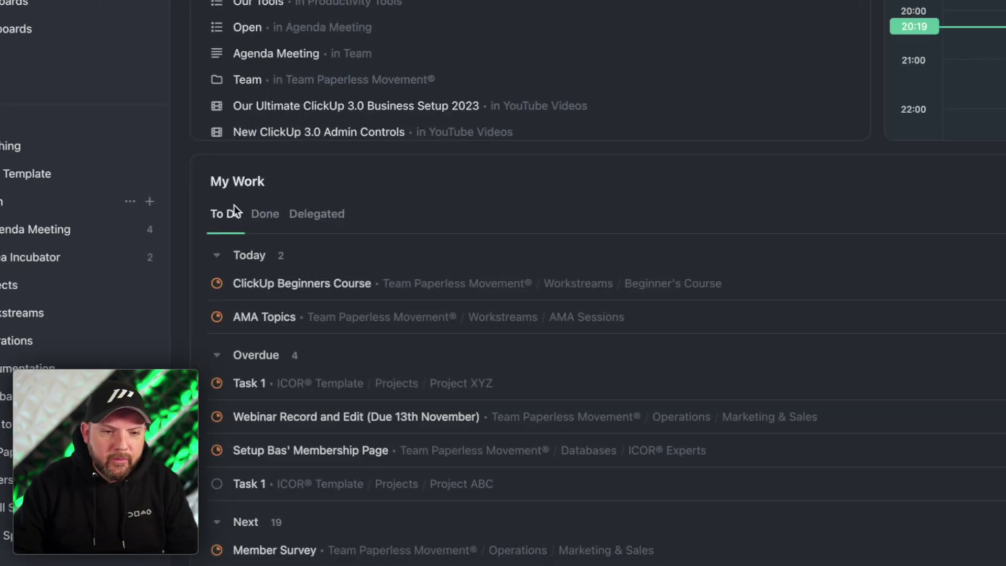
pyautogui.click(274, 219)
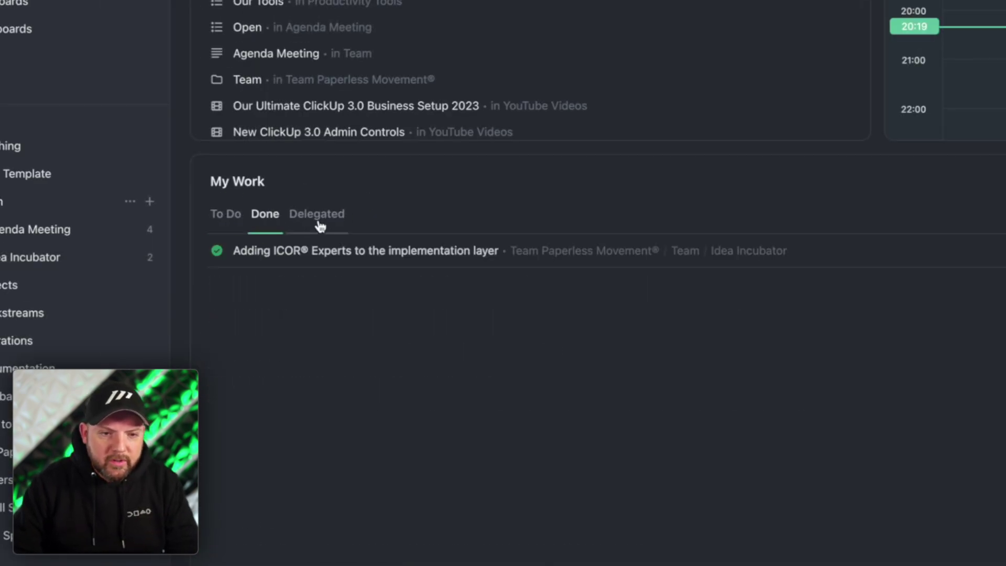
pyautogui.click(317, 219)
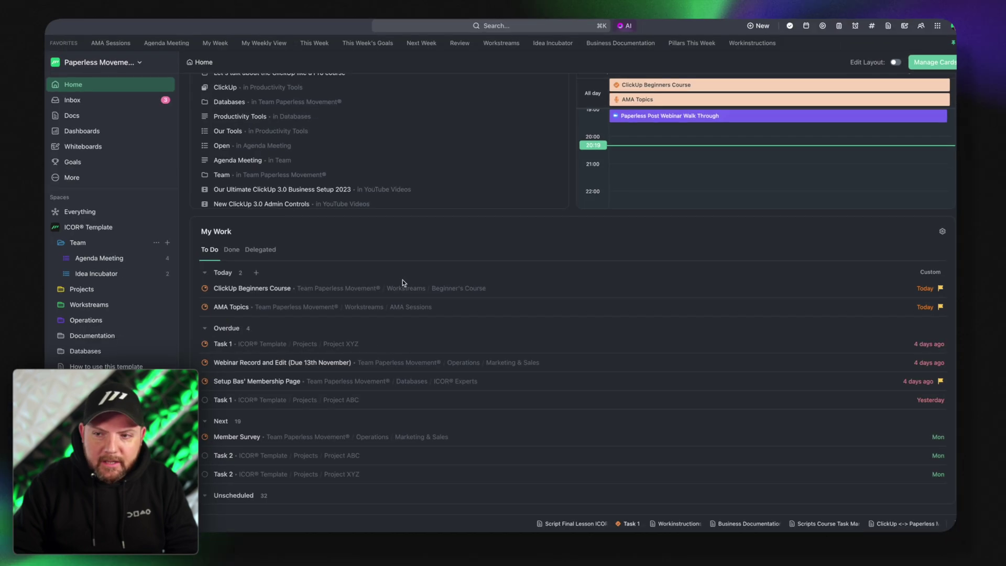
pyautogui.scroll(4, 595, 359)
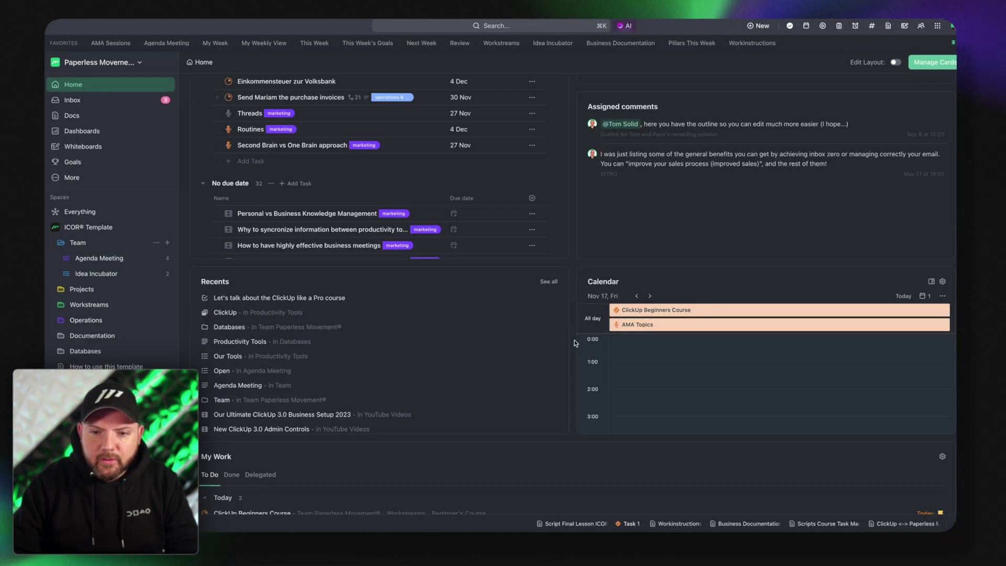
pyautogui.scroll(4, 575, 342)
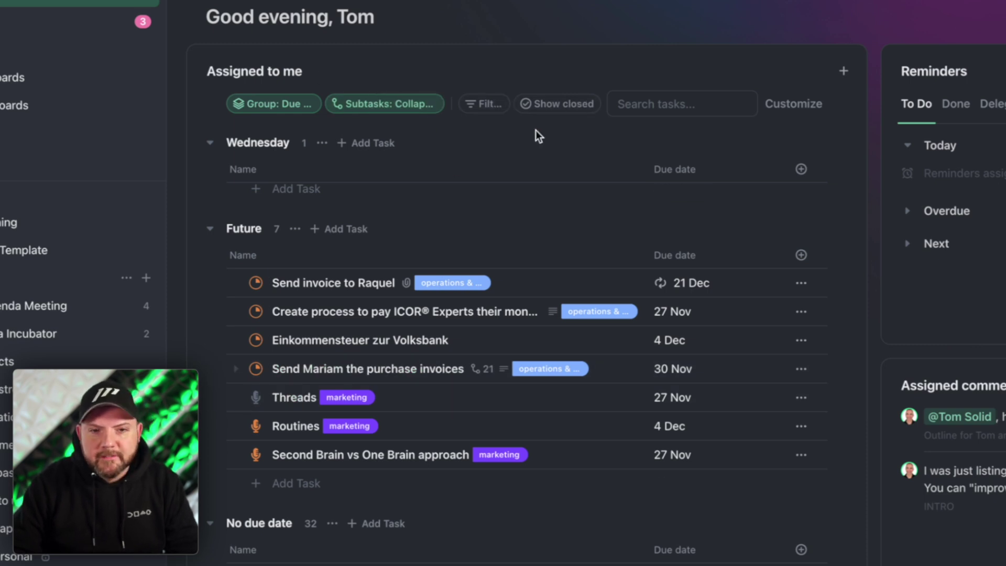
pyautogui.click(487, 104)
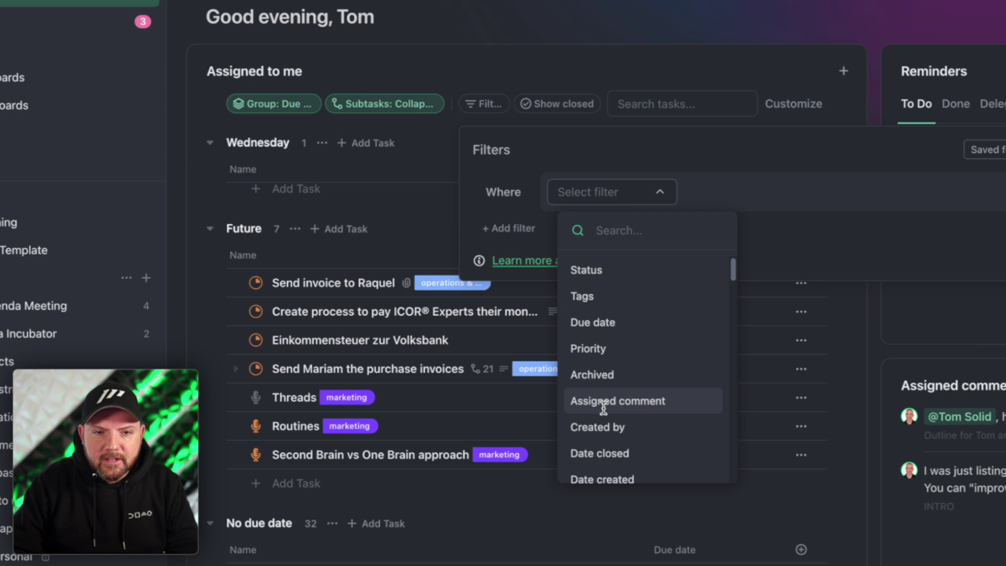
pyautogui.click(552, 76)
pyautogui.click(555, 102)
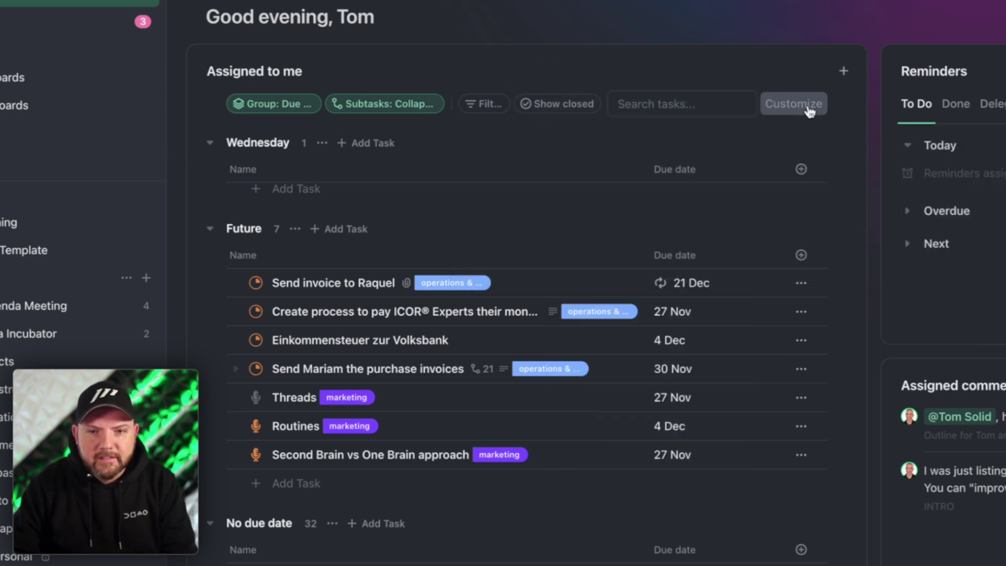
pyautogui.click(789, 103)
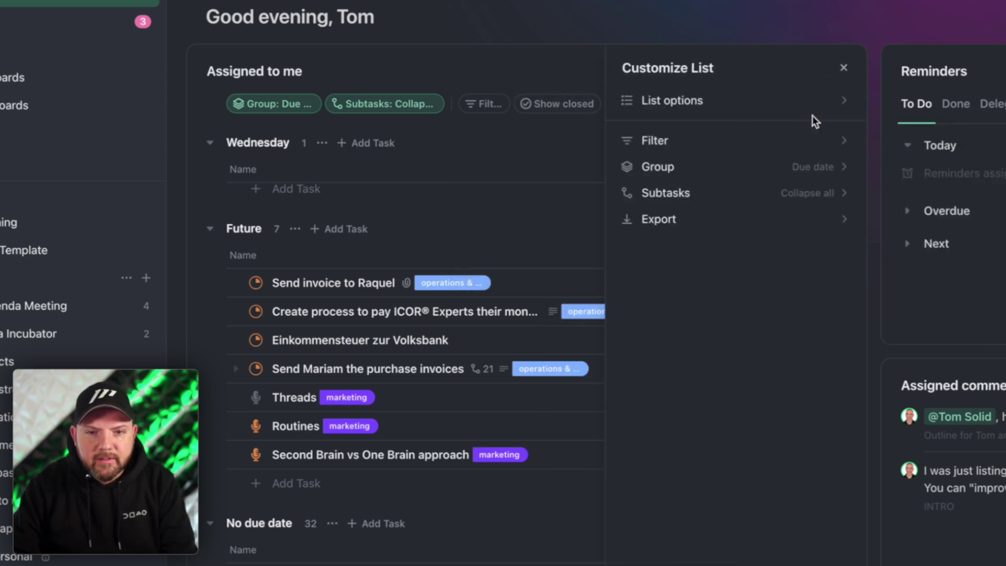
pyautogui.click(838, 173)
pyautogui.click(536, 71)
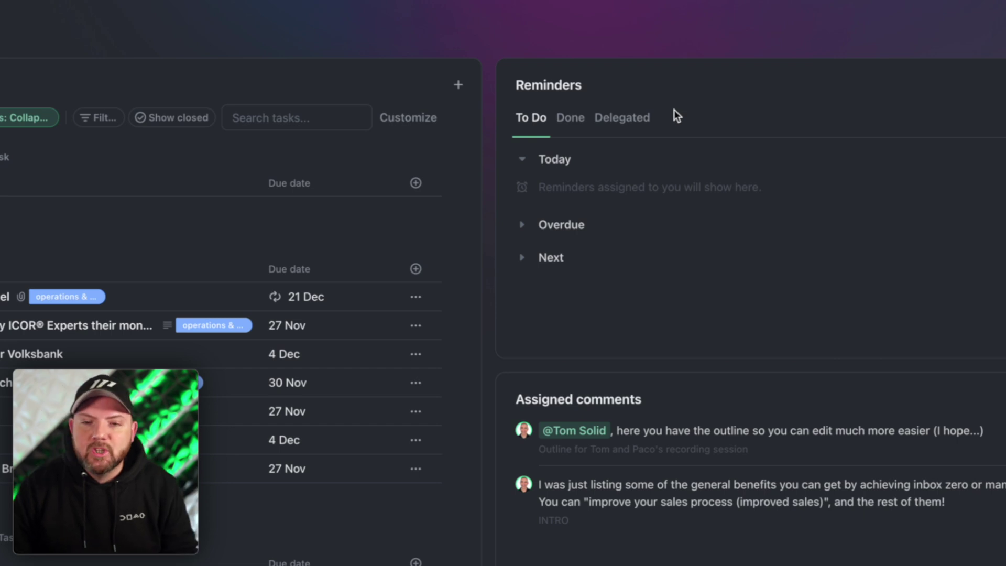
pyautogui.click(634, 126)
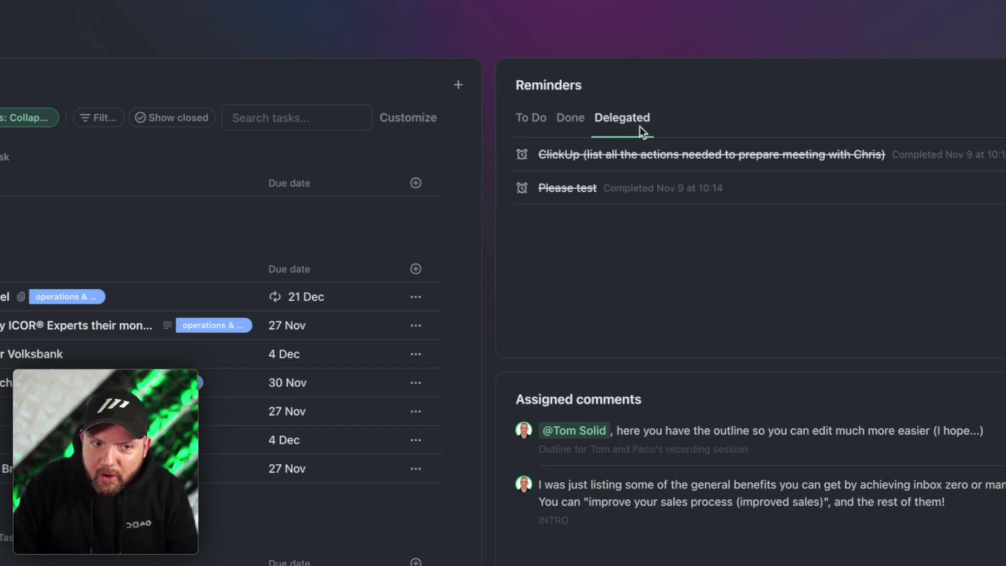
pyautogui.click(536, 125)
pyautogui.click(573, 131)
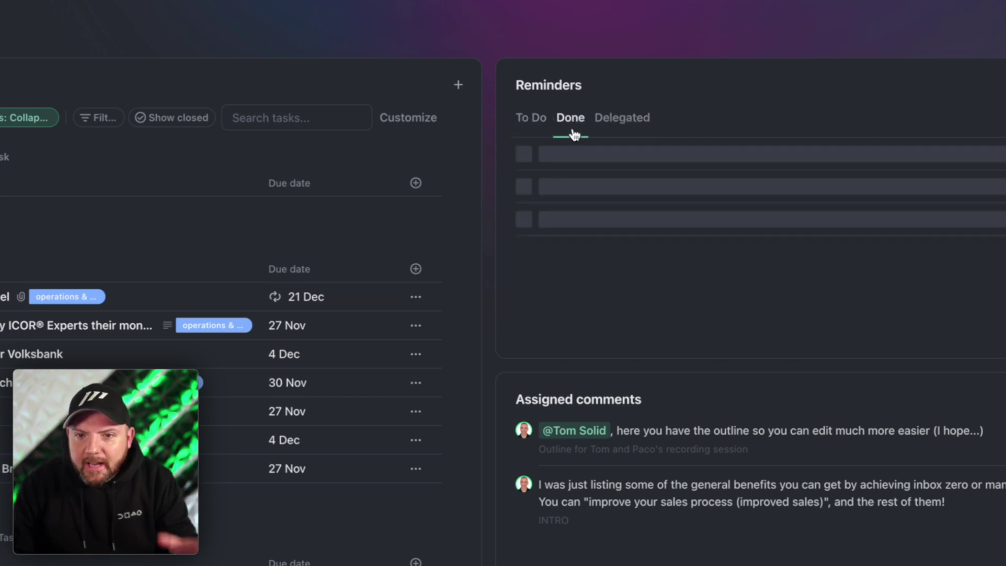
pyautogui.click(618, 132)
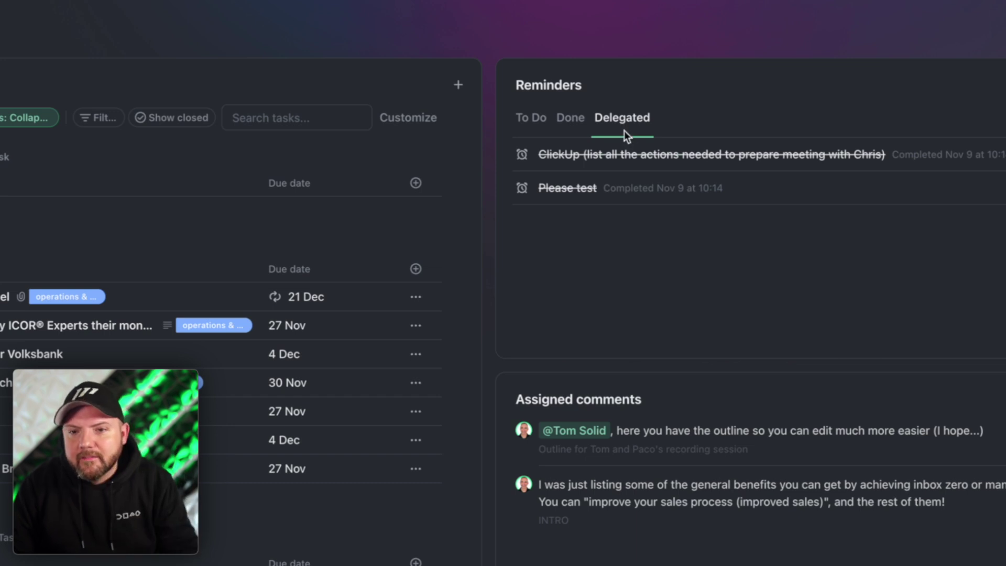
pyautogui.click(537, 126)
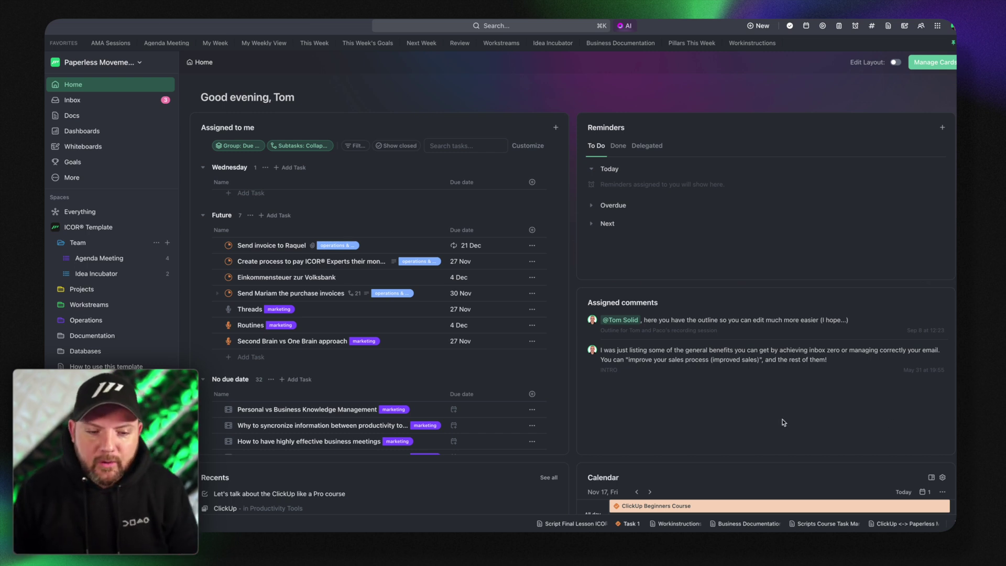
# Step: Scroll through the Home page and briefly browse the Add Cards catalogue
pyautogui.scroll(-1, 573, 412)
pyautogui.scroll(-4, 573, 412)
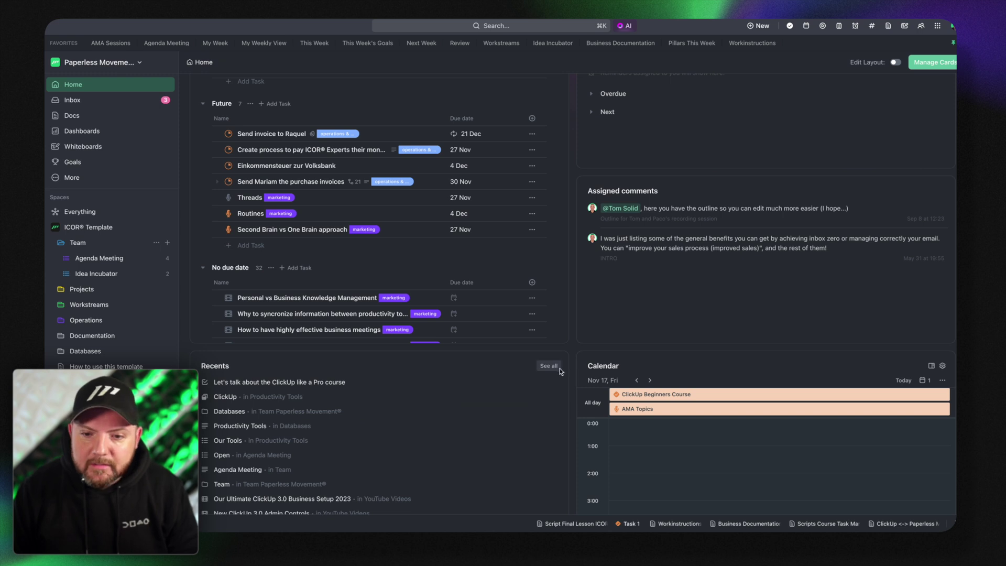
pyautogui.scroll(-5, 576, 355)
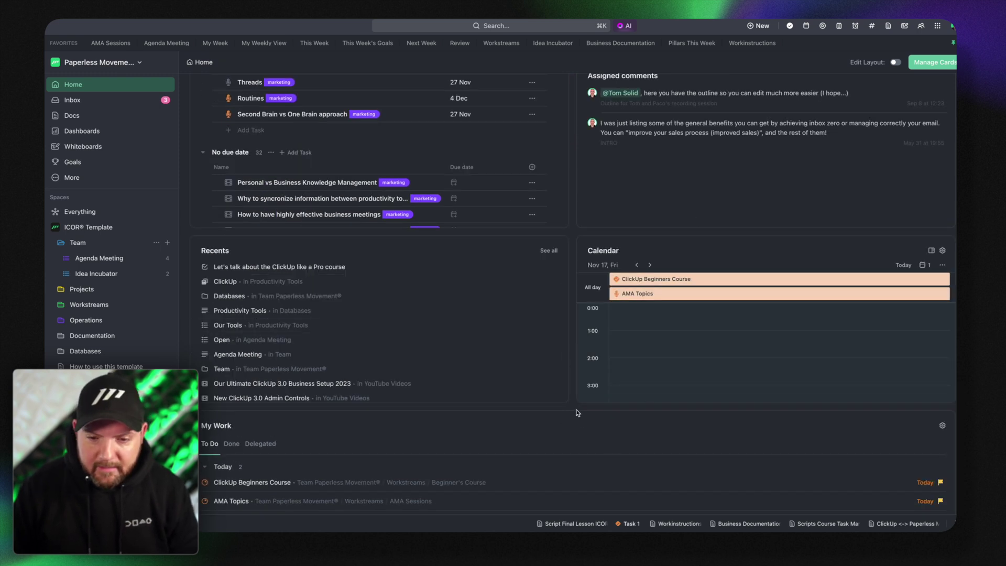
pyautogui.click(933, 61)
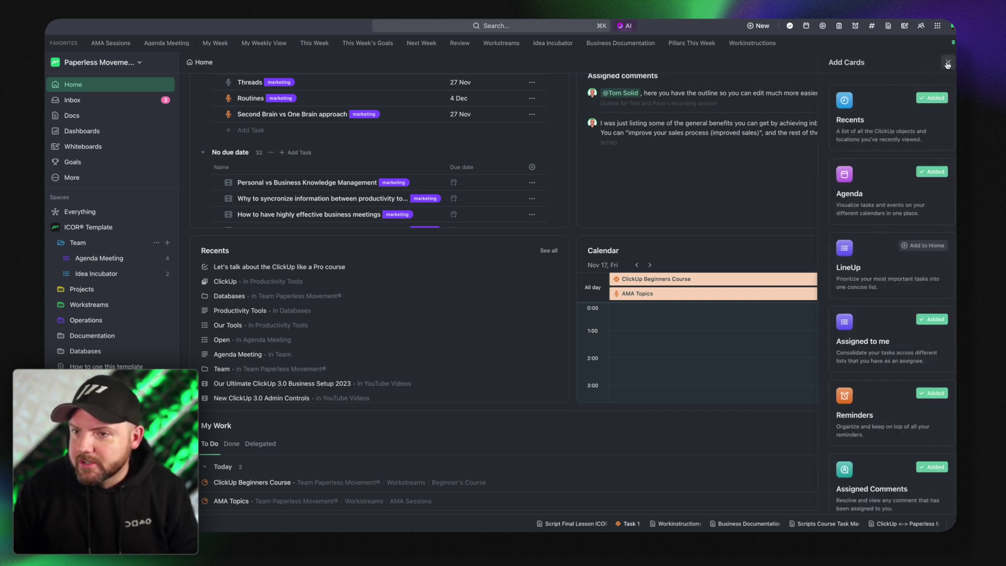
pyautogui.click(948, 62)
# Step: In Edit Layout mode, resize the Assigned to me and Reminders cards, then finish editing
pyautogui.click(897, 62)
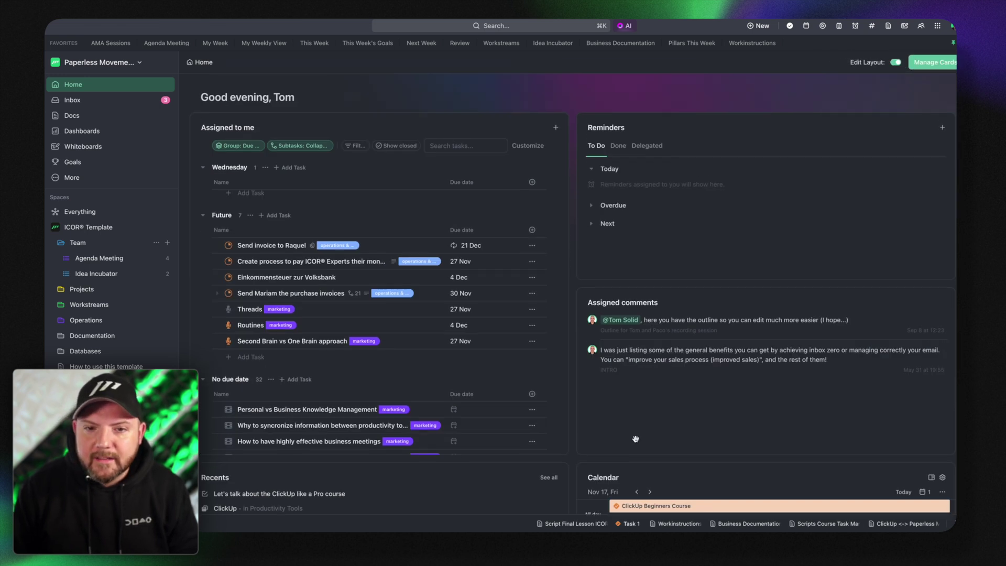
pyautogui.moveTo(569, 450); pyautogui.dragTo(532, 191)
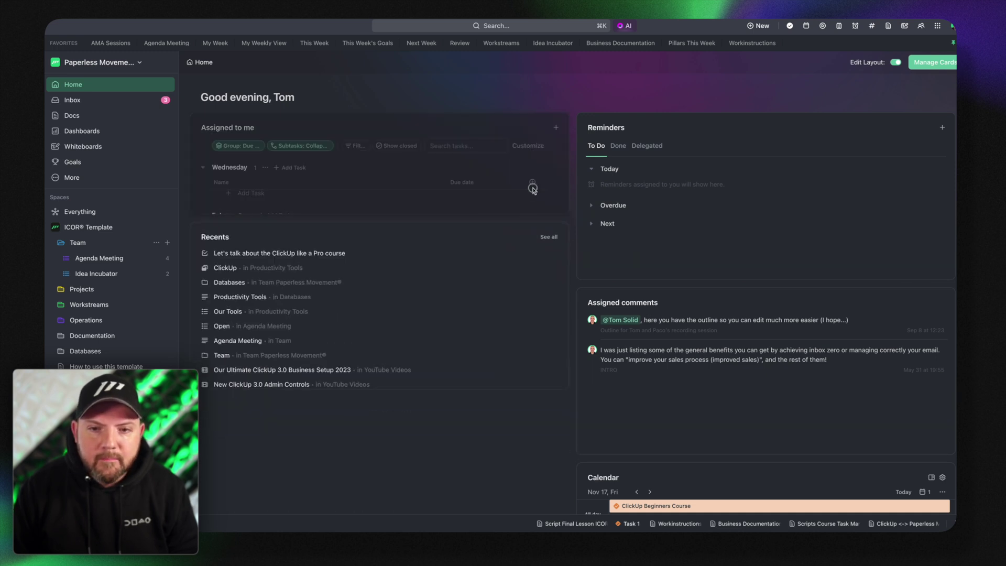
pyautogui.moveTo(954, 278); pyautogui.dragTo(951, 215)
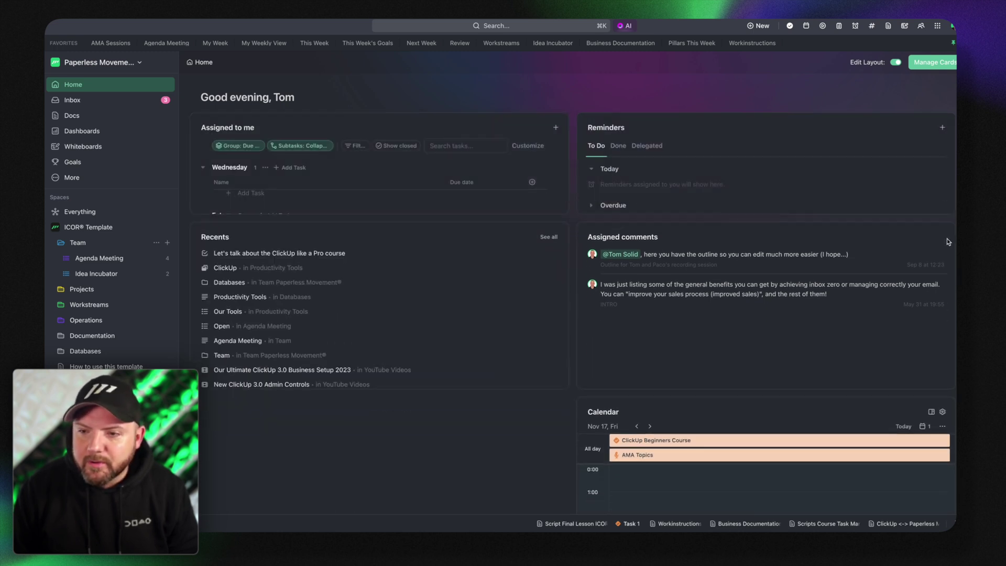
pyautogui.press('Escape')
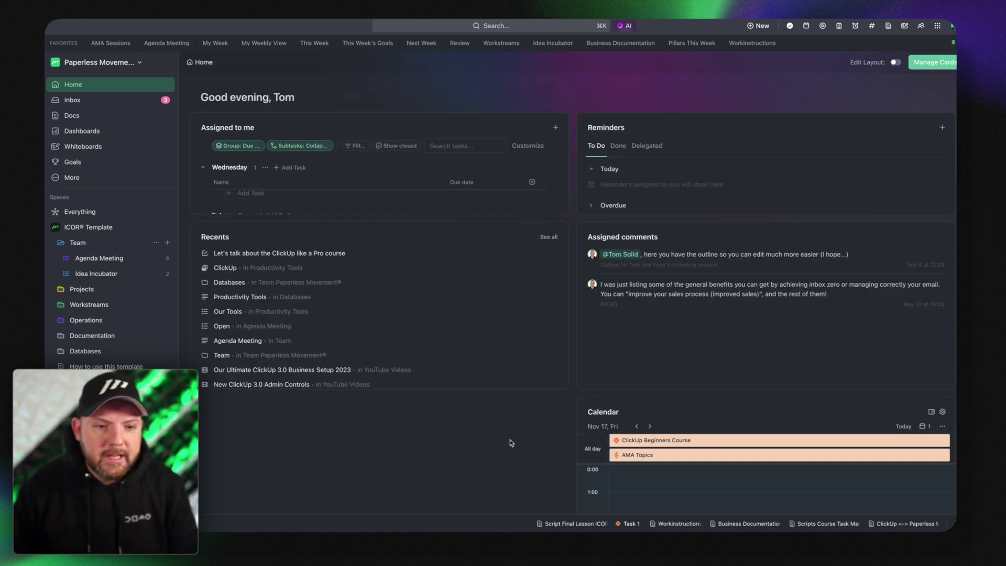
pyautogui.moveTo(567, 213); pyautogui.dragTo(566, 383)
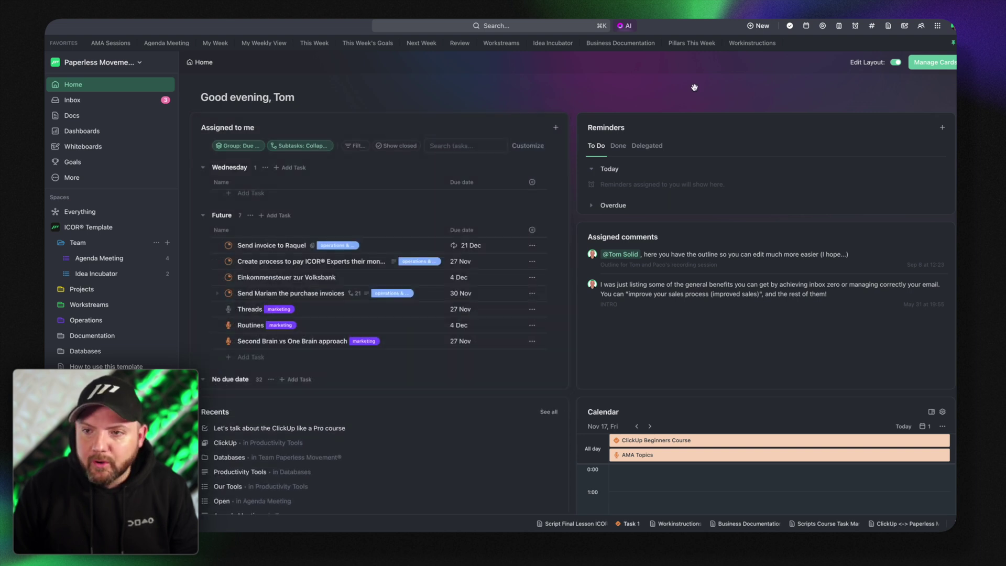
pyautogui.click(896, 62)
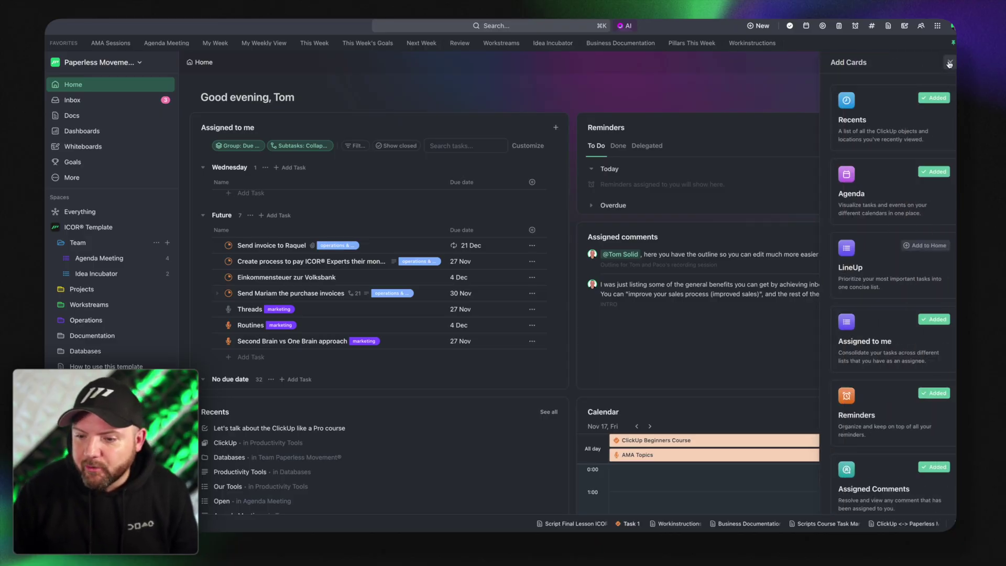
pyautogui.click(760, 102)
# Step: Clear the top Inbox notification and thumbs-up the latest reply in the Design Magic Slide thread
pyautogui.click(92, 105)
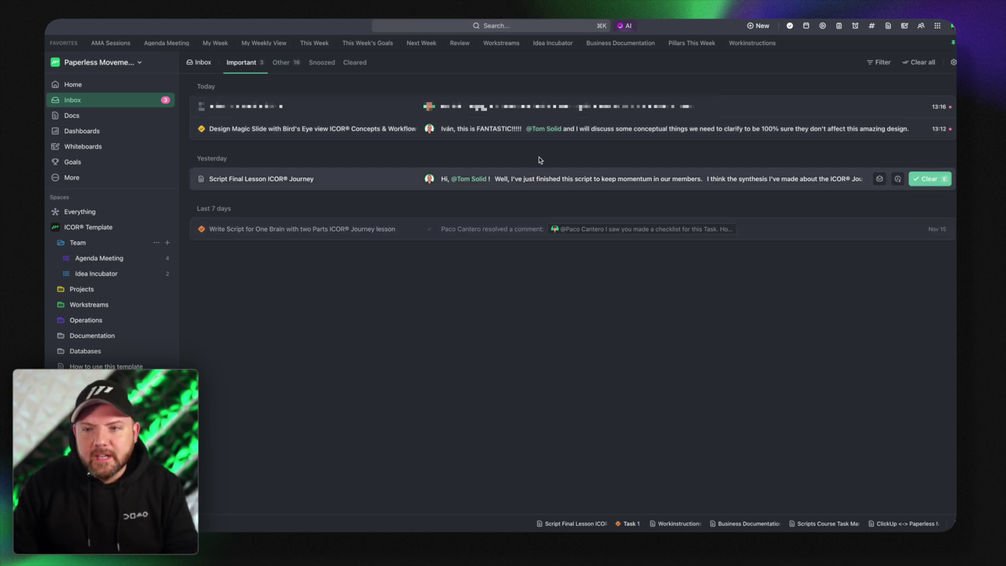
pyautogui.click(929, 106)
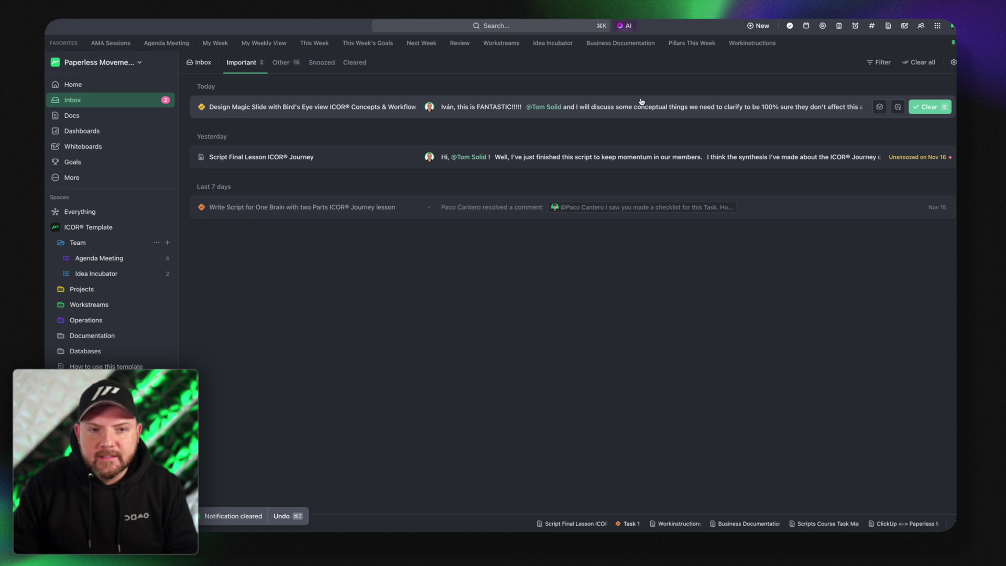
pyautogui.click(523, 102)
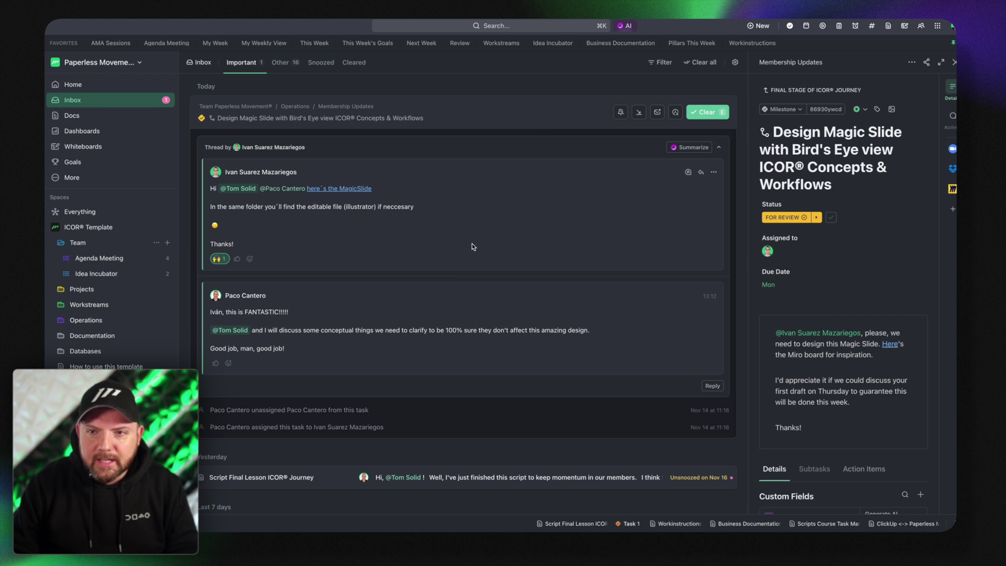
pyautogui.click(954, 62)
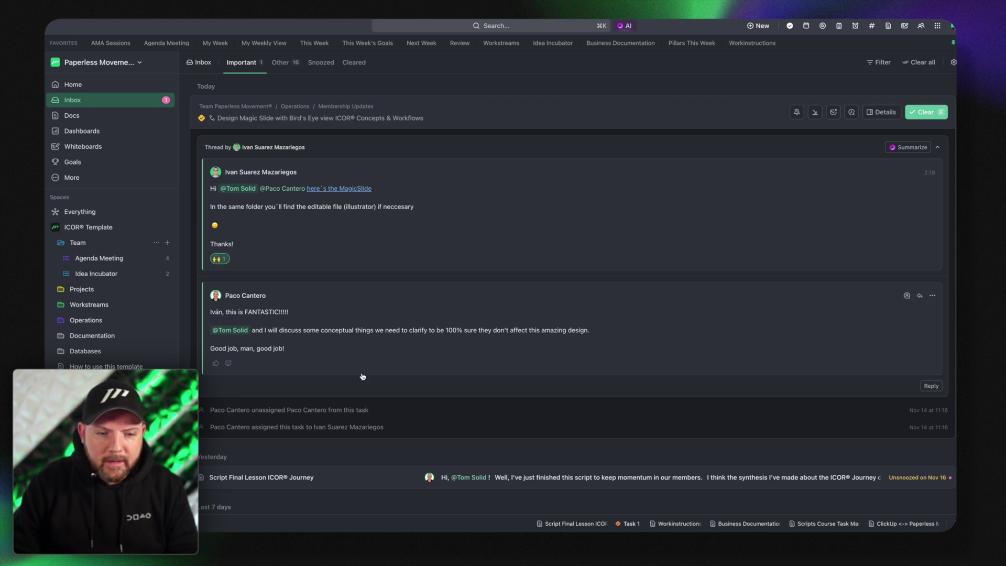
pyautogui.click(216, 364)
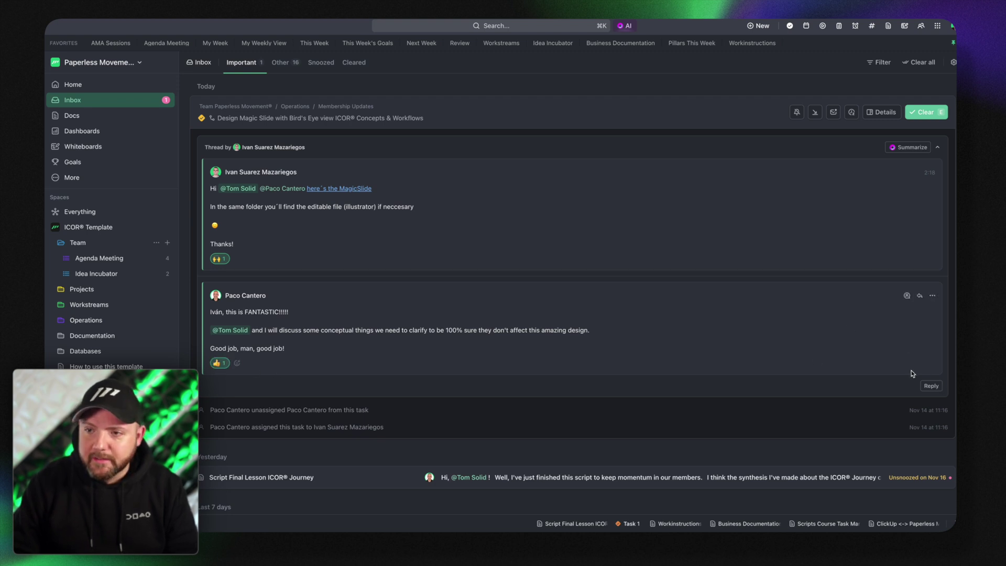
# Step: Open the task details beside the thread and widen that pane
pyautogui.click(880, 112)
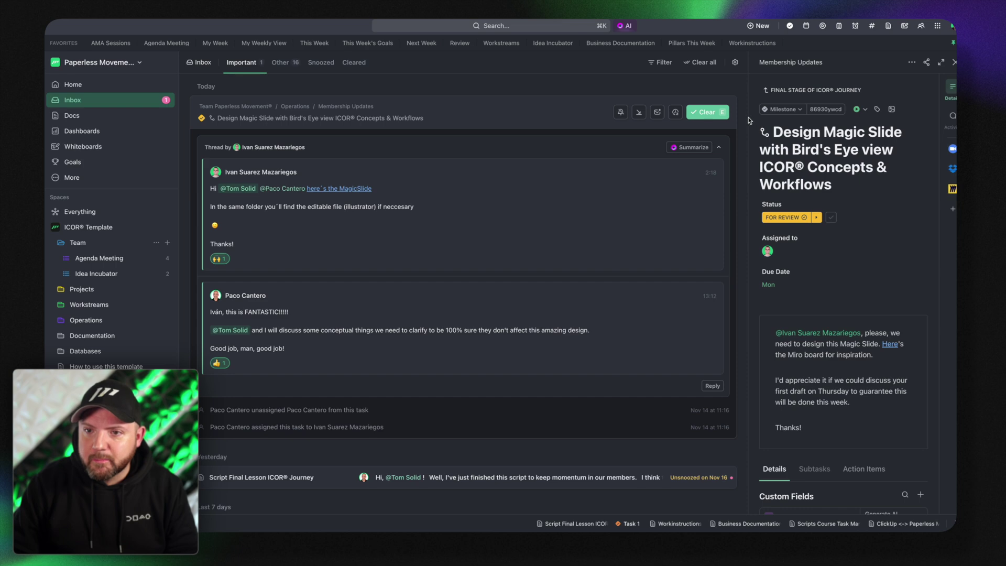
pyautogui.moveTo(750, 121); pyautogui.dragTo(560, 208)
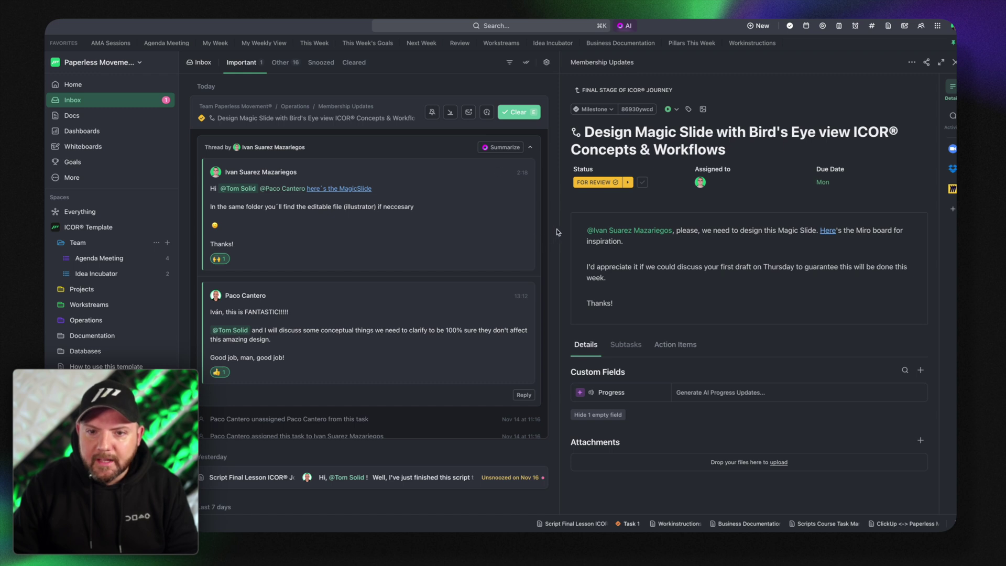
pyautogui.moveTo(557, 231); pyautogui.dragTo(528, 230)
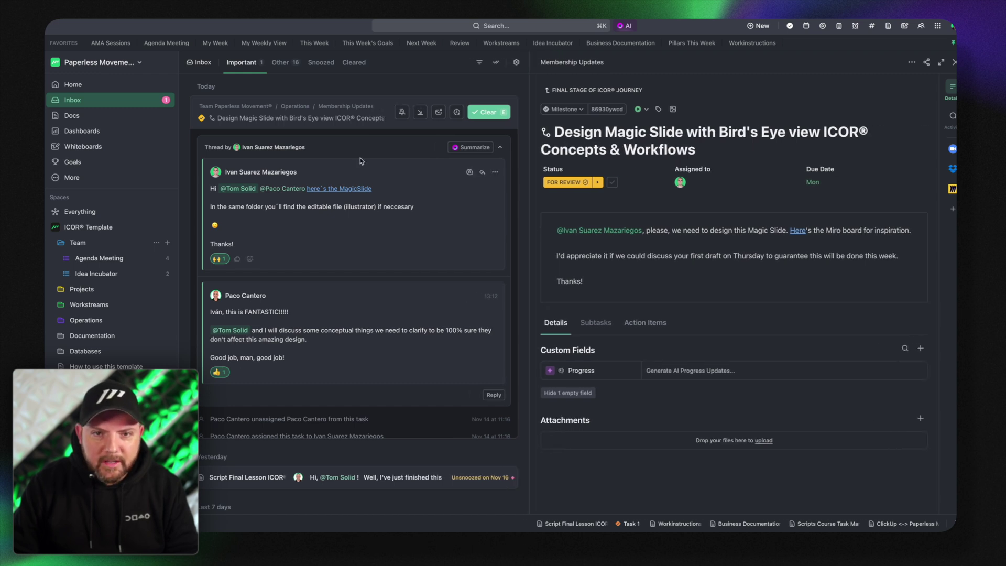
# Step: Open the Script Final Lesson and Write Script for One Brain notifications, then close the details pane
pyautogui.scroll(-1, 343, 289)
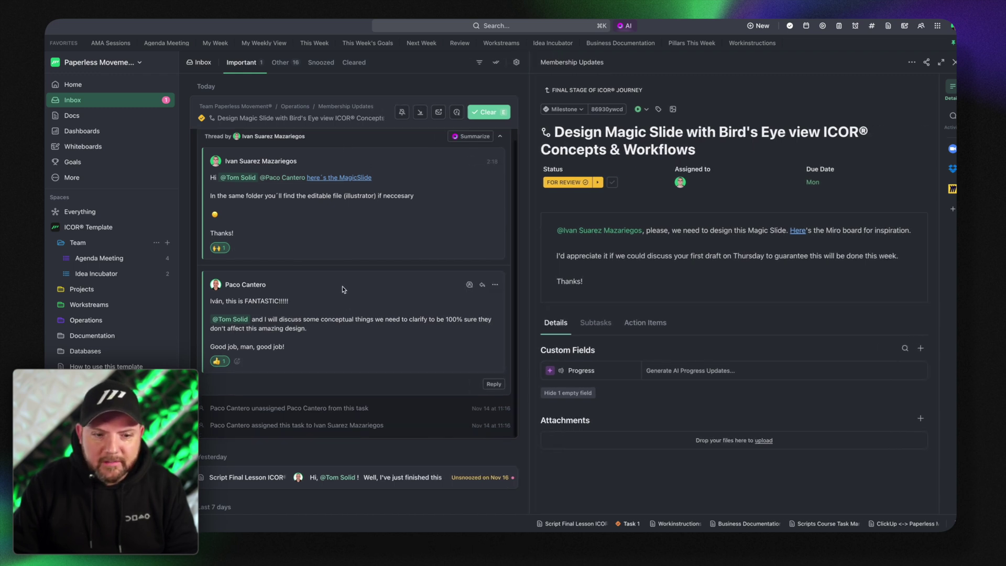
pyautogui.click(252, 477)
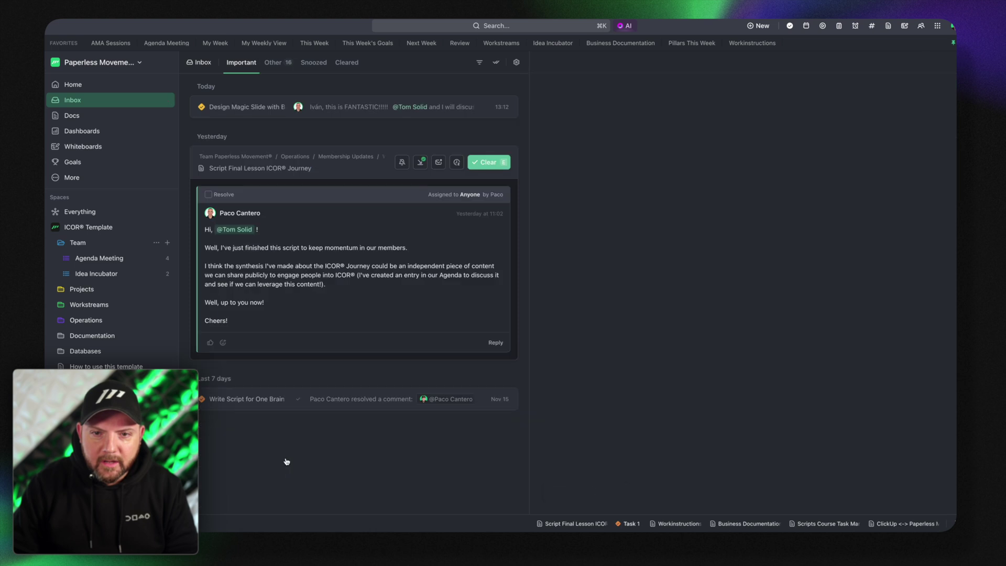
pyautogui.click(402, 397)
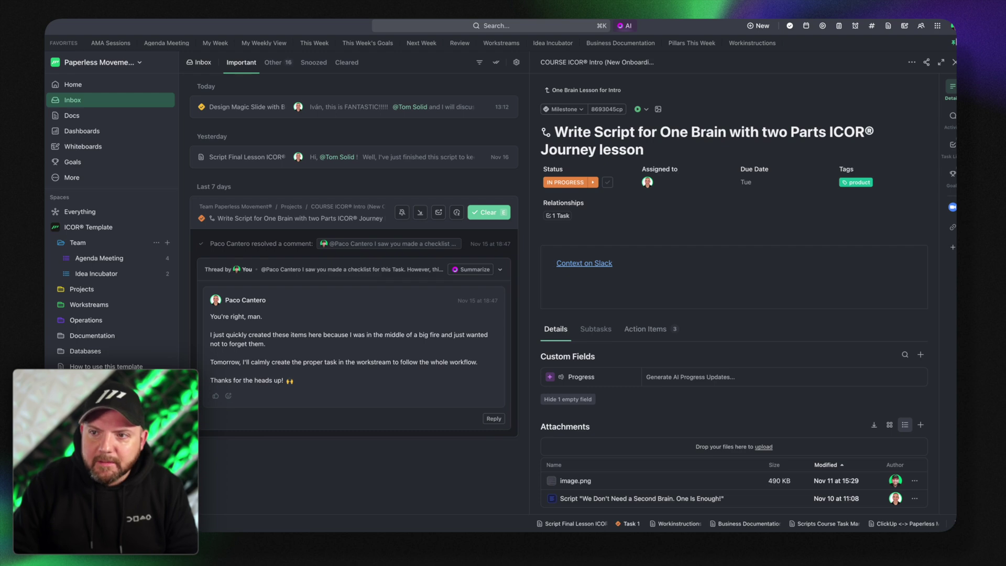
pyautogui.click(955, 62)
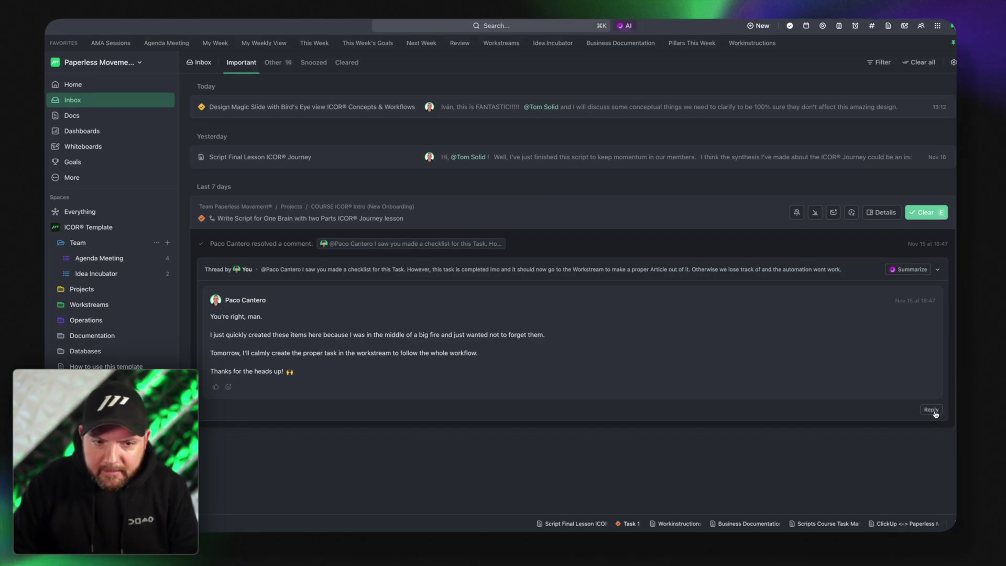
# Step: Expand the Design Magic Slide notification and open its Activity feed beside the inbox
pyautogui.click(352, 103)
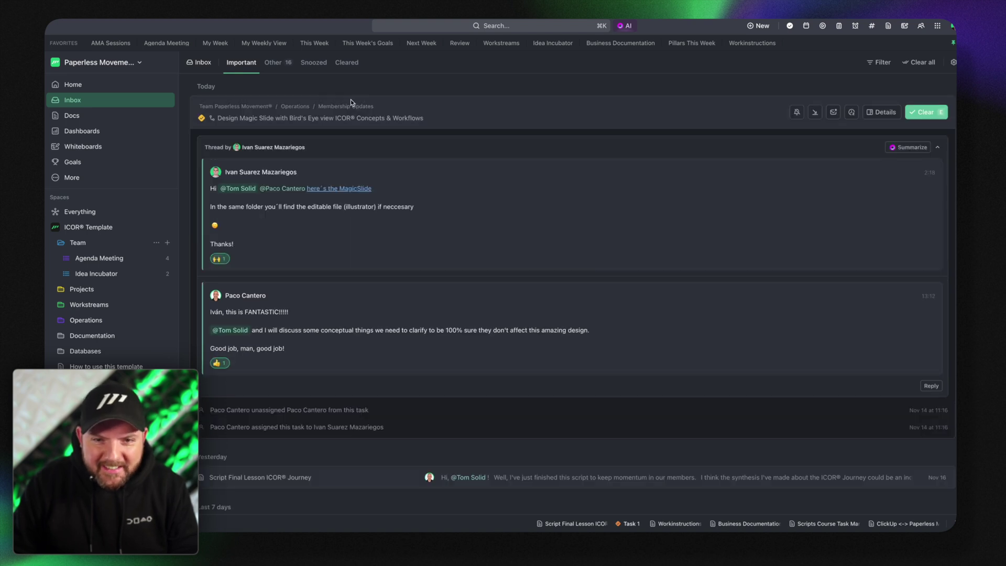
pyautogui.click(884, 112)
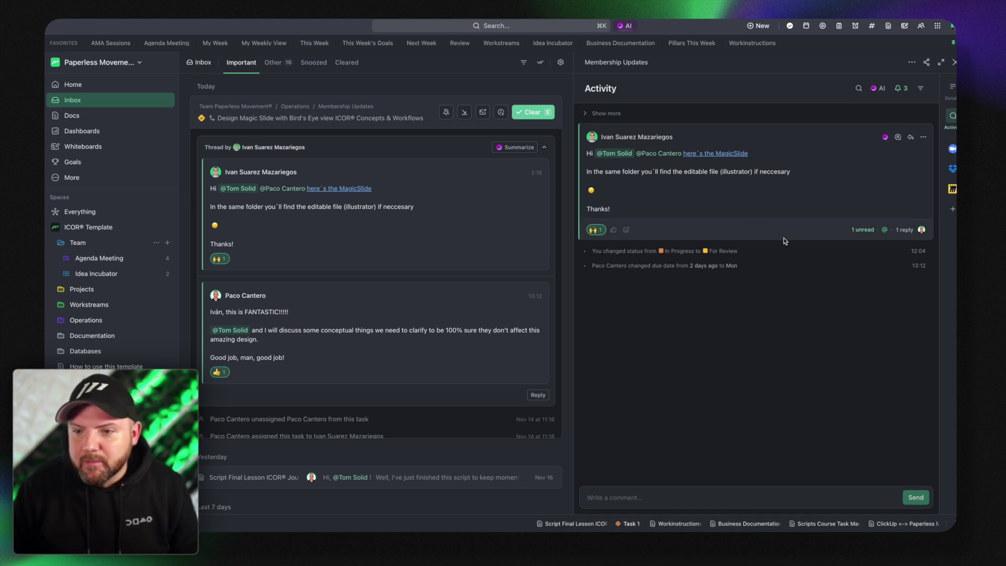
pyautogui.click(865, 231)
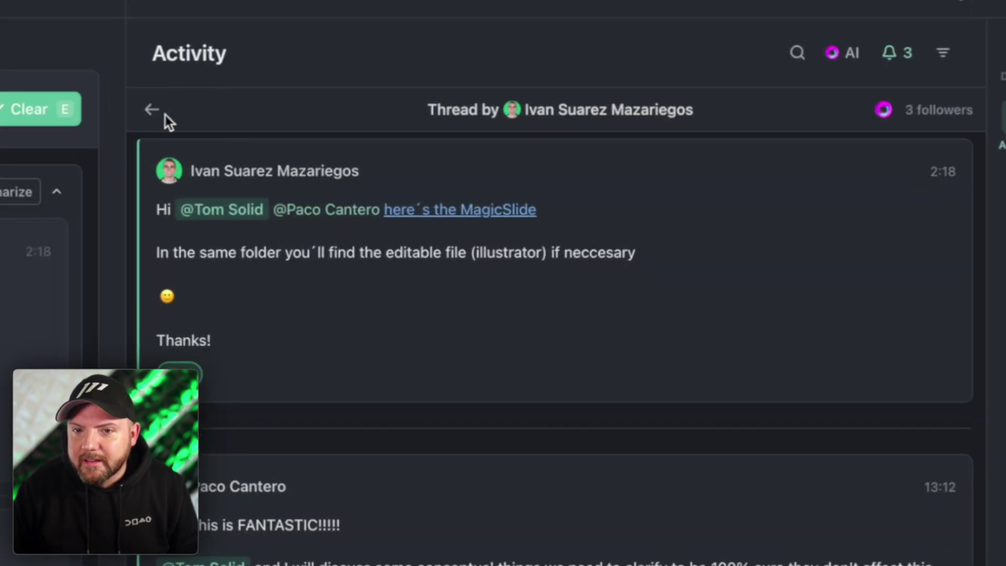
pyautogui.click(585, 112)
pyautogui.click(849, 174)
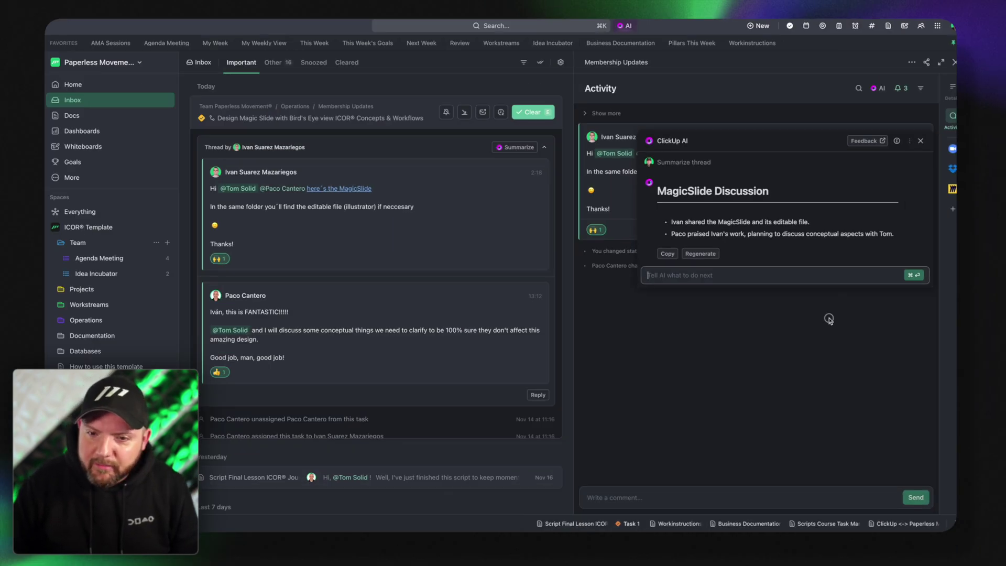
pyautogui.press('Escape')
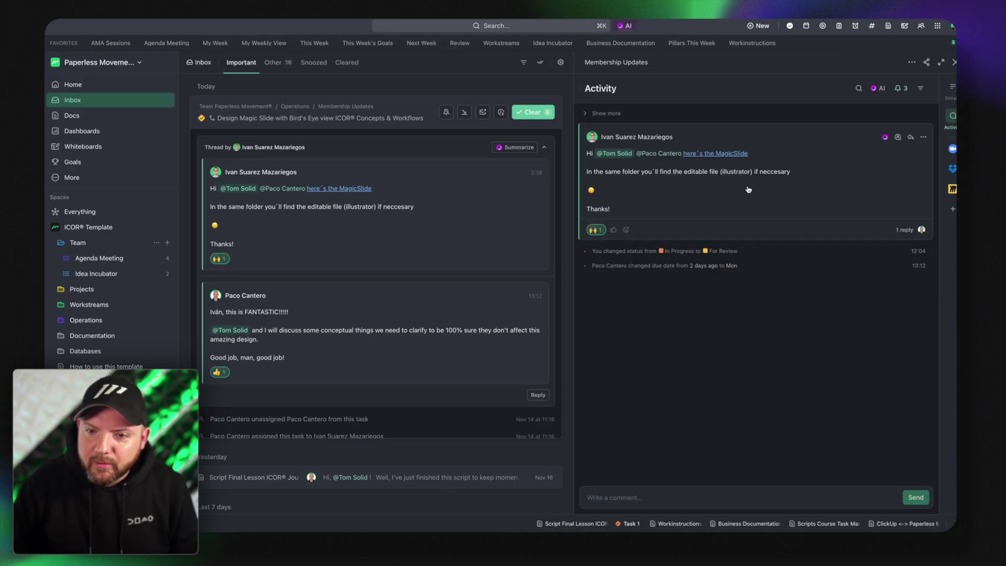
pyautogui.click(882, 89)
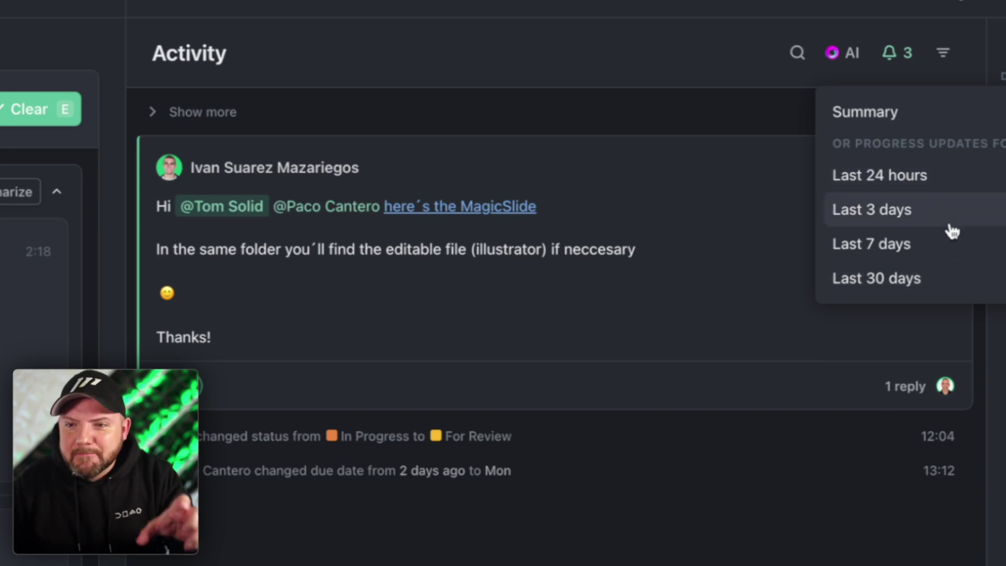
pyautogui.press('Escape')
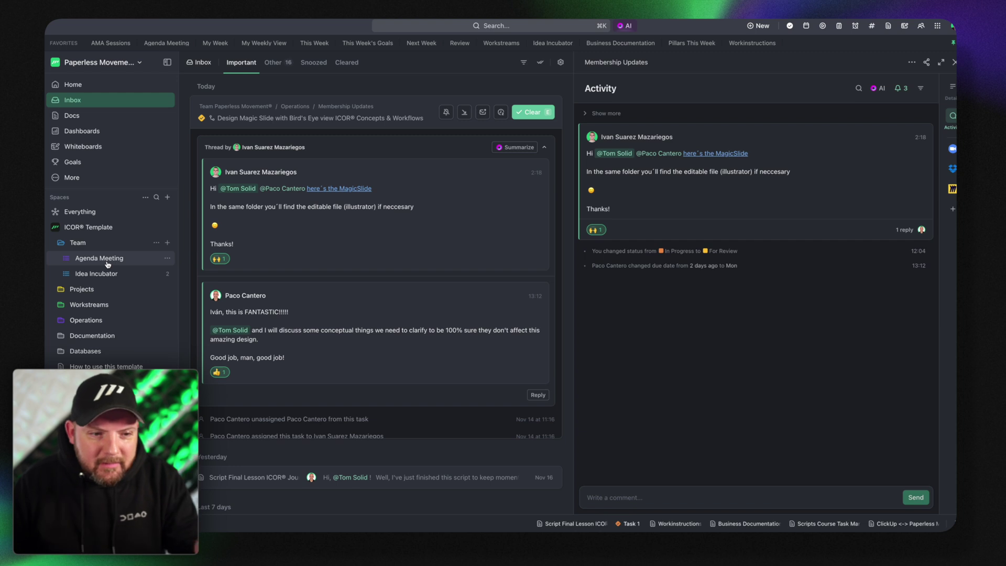
# Step: Open the task list and start a new Text area column
pyautogui.click(83, 289)
pyautogui.click(129, 306)
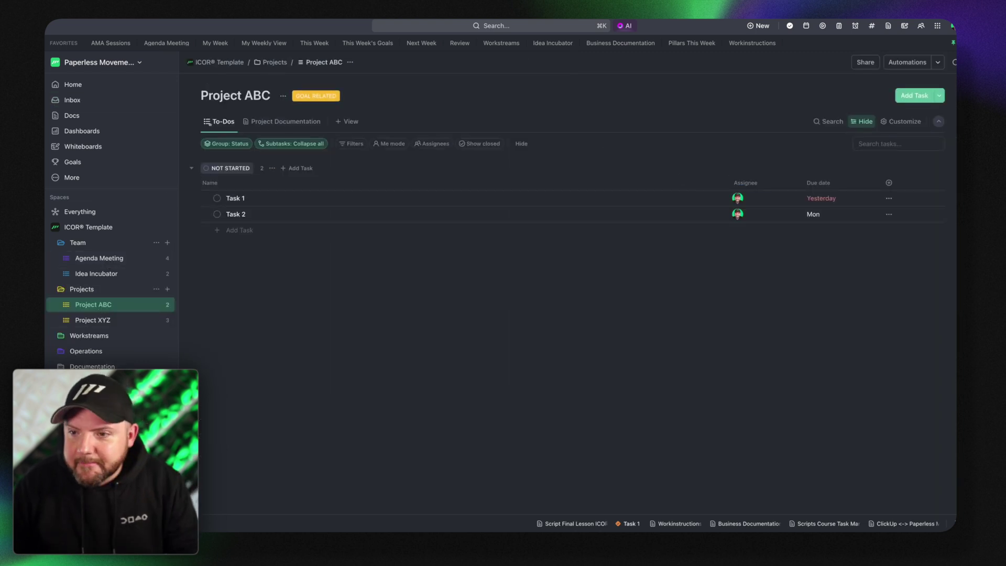
pyautogui.click(889, 182)
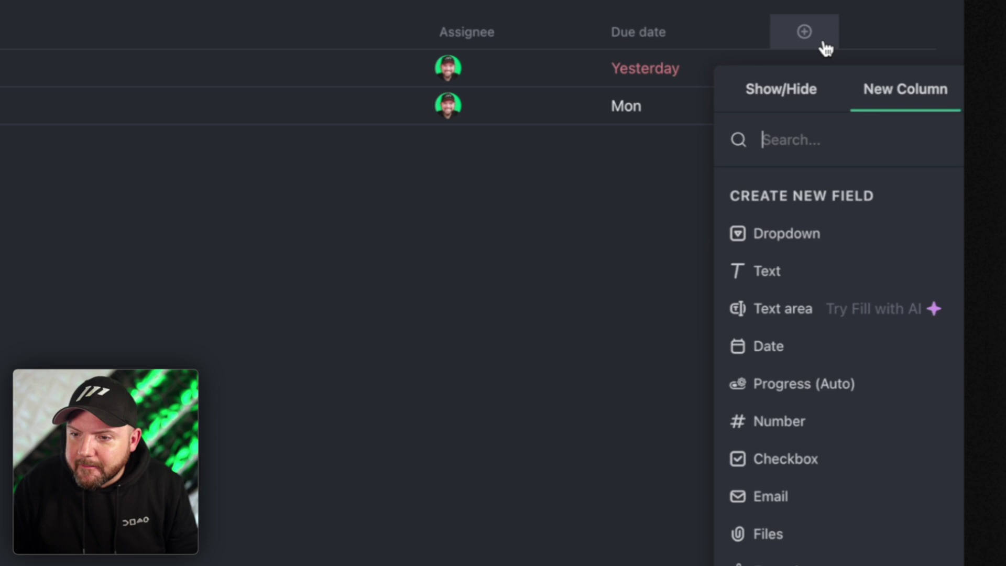
pyautogui.click(790, 317)
# Step: Set the field's Fill with AI to AI Progress Updates and choose its time range
pyautogui.click(659, 228)
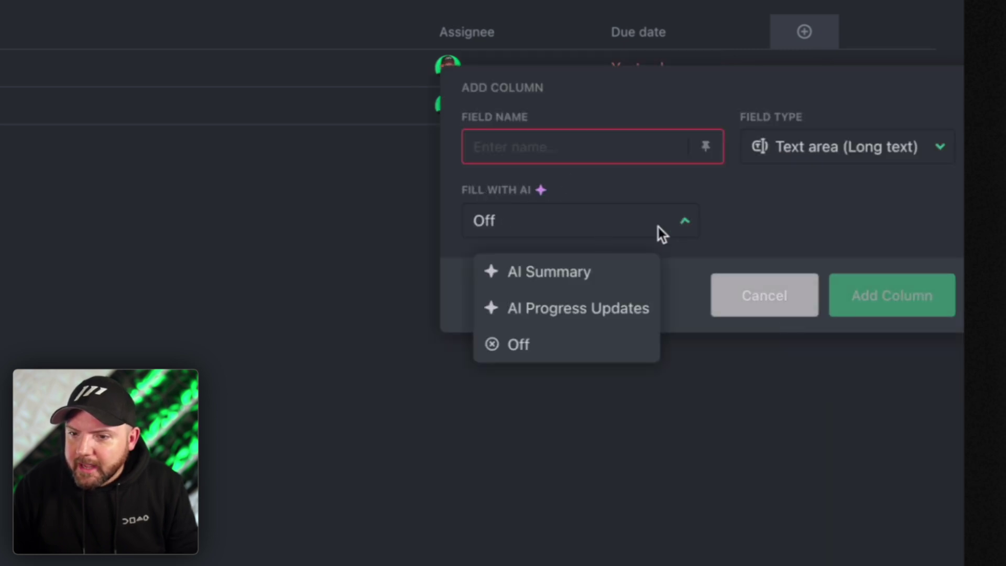
pyautogui.click(595, 278)
pyautogui.click(815, 234)
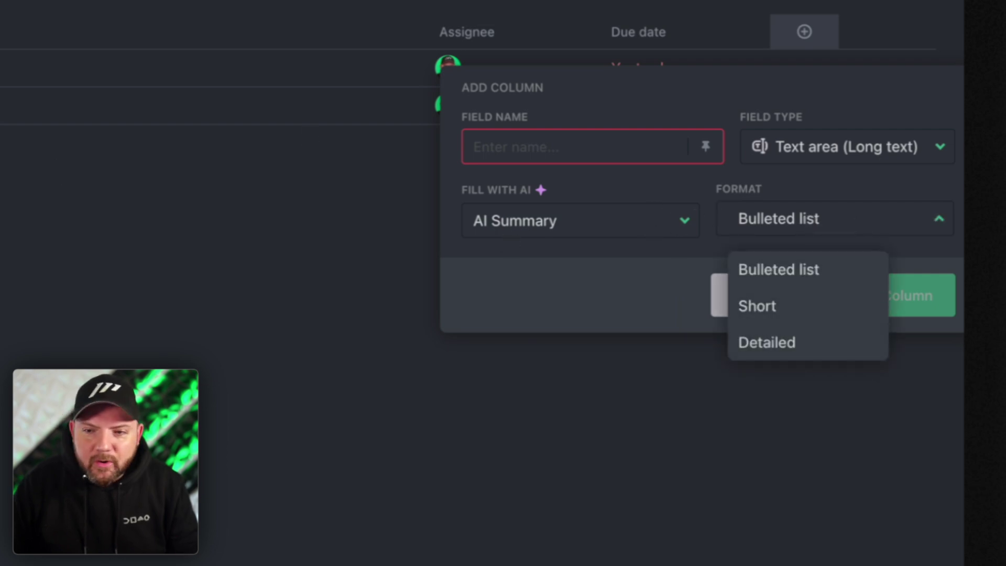
pyautogui.click(661, 217)
pyautogui.click(602, 231)
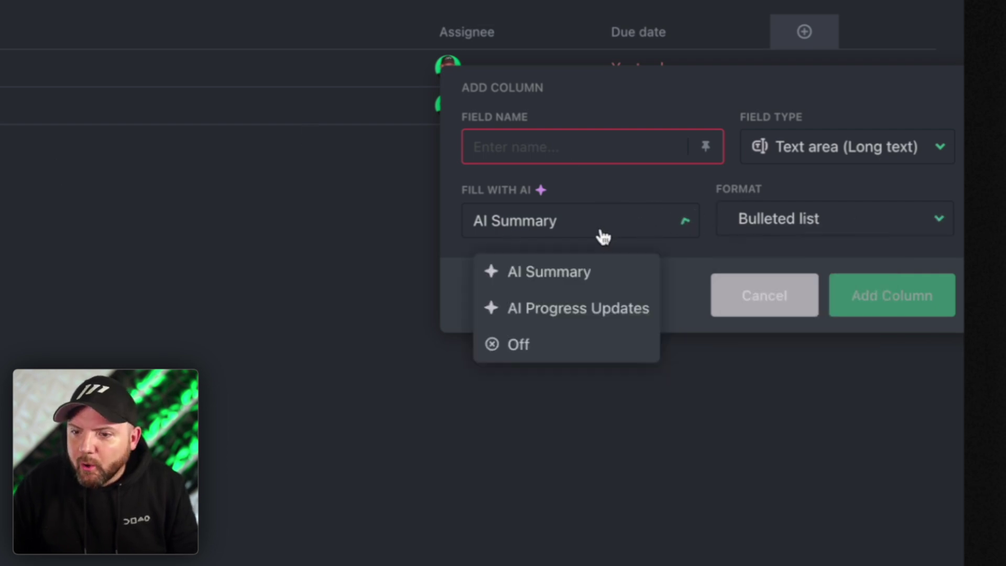
pyautogui.click(609, 318)
pyautogui.click(720, 224)
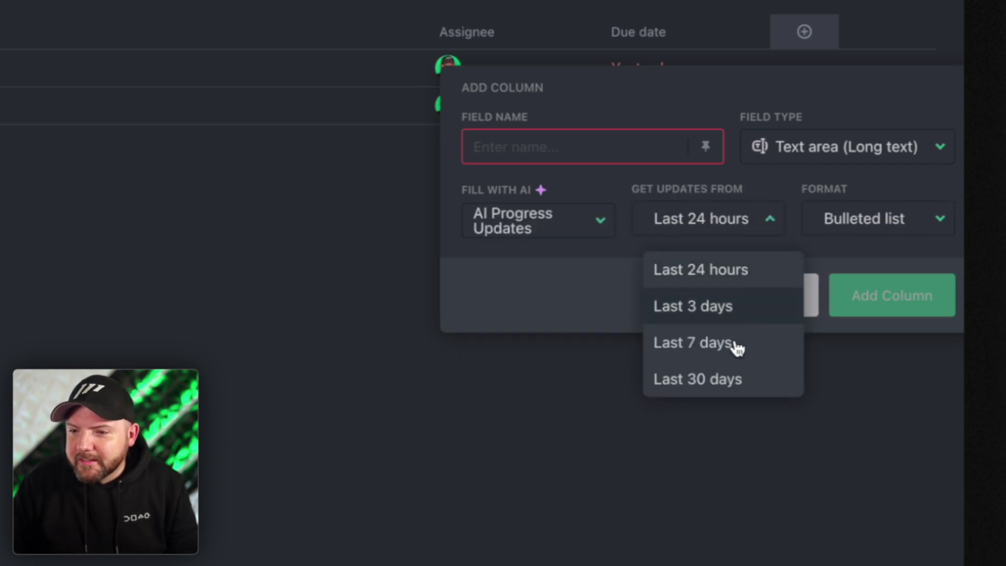
pyautogui.click(541, 142)
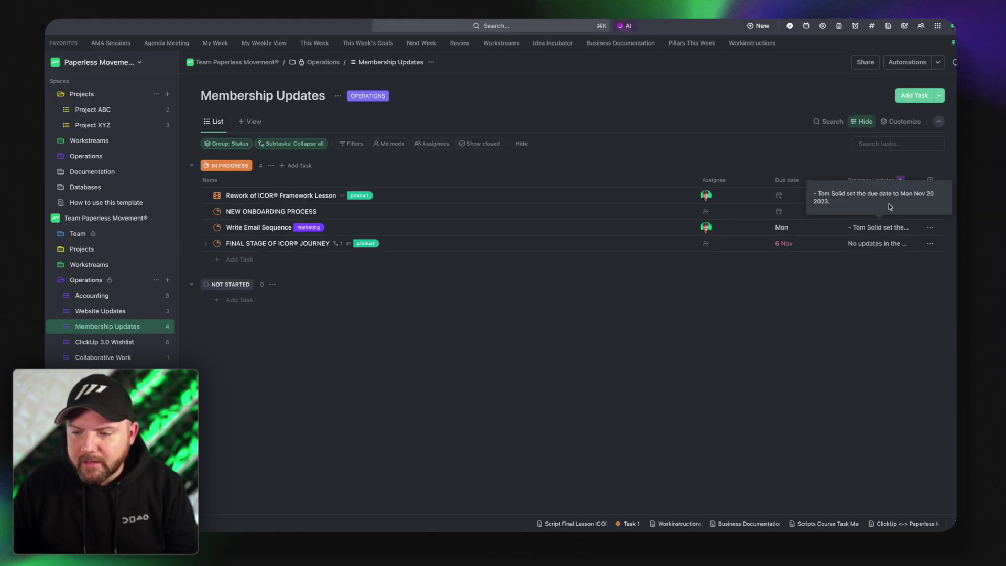
# Step: Switch the Progress Updates field to AI Summary (Bulleted list) and review the generated summaries
pyautogui.click(871, 181)
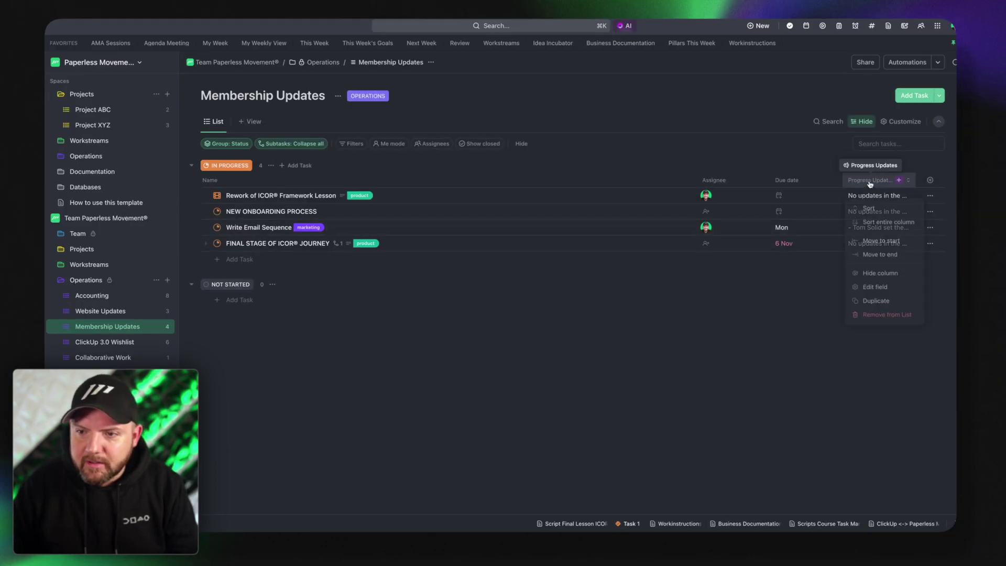
pyautogui.press('Escape')
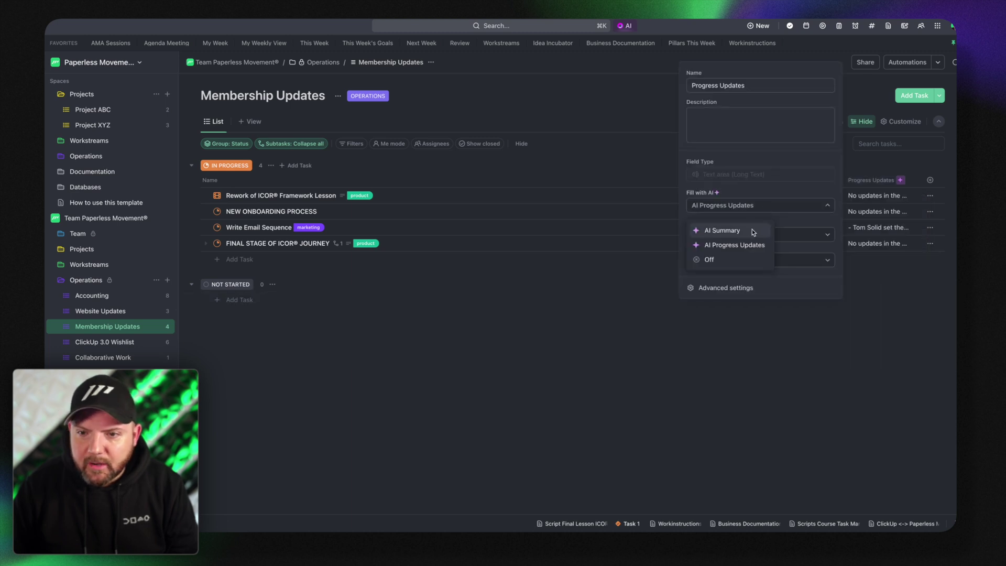
pyautogui.click(753, 228)
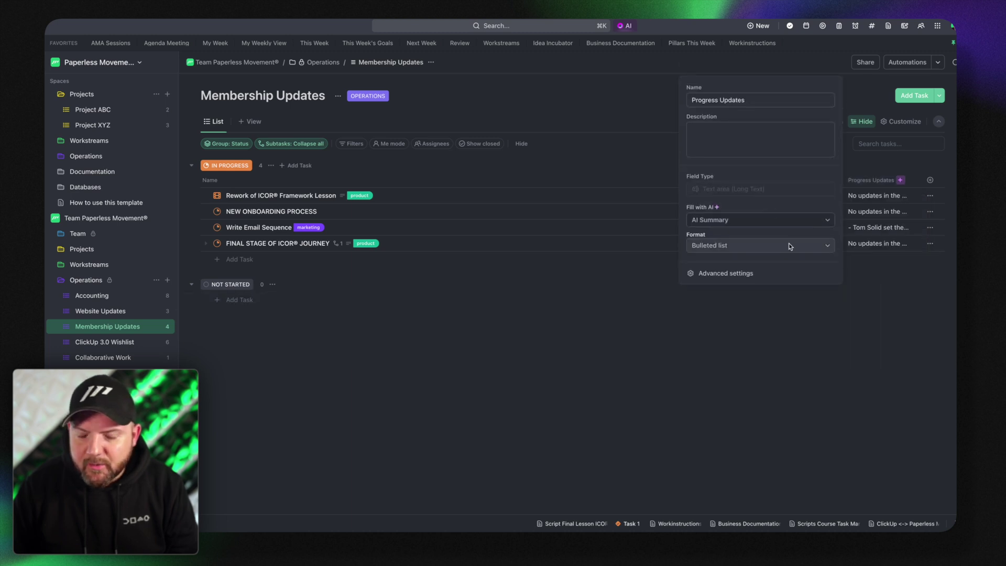
pyautogui.press('Escape')
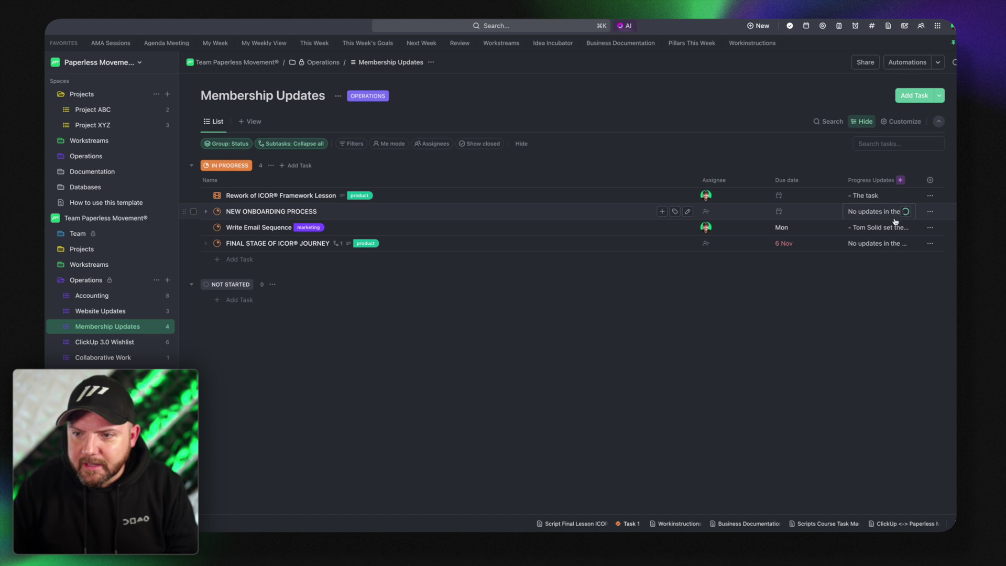
pyautogui.moveTo(868, 200)
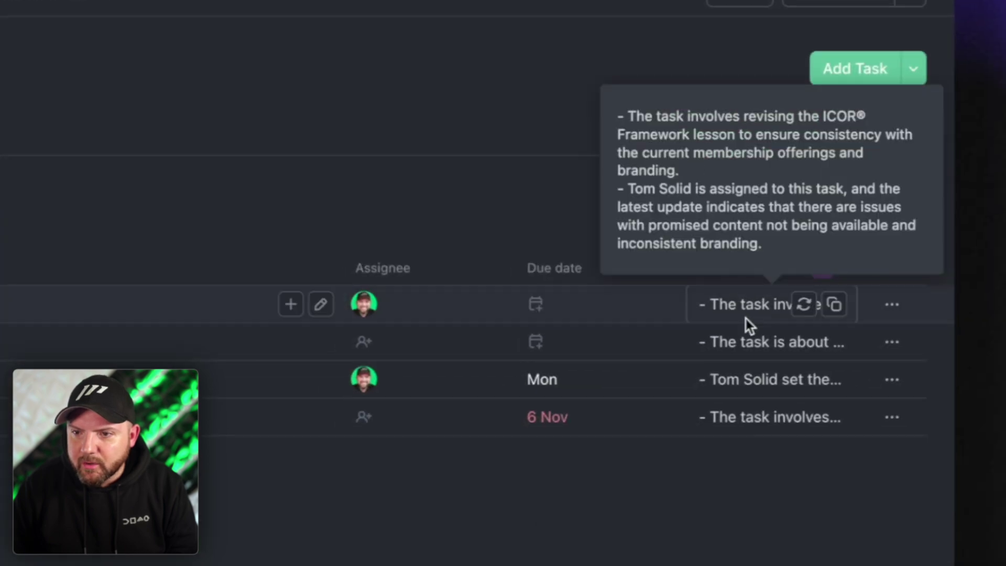
pyautogui.moveTo(749, 345)
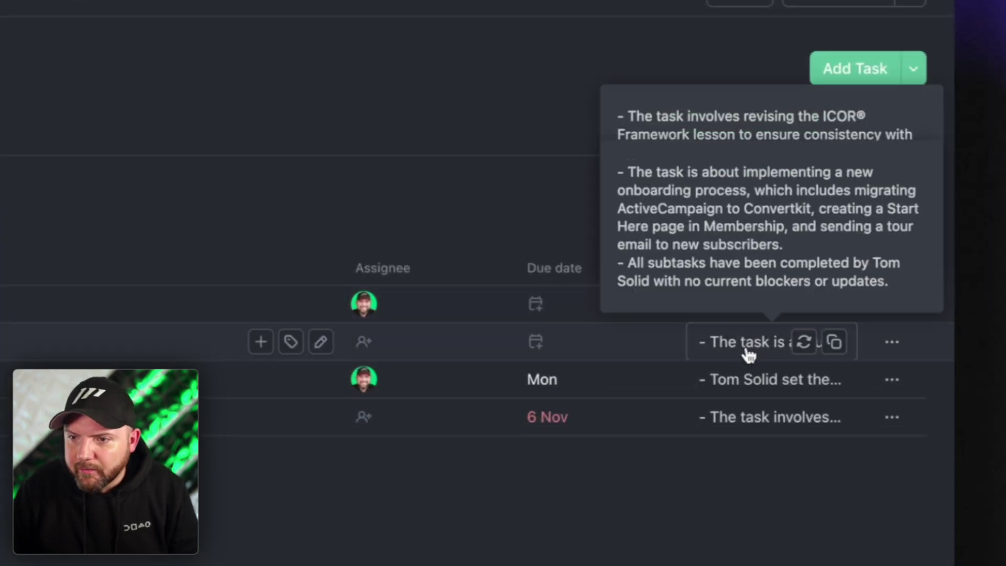
pyautogui.moveTo(755, 420)
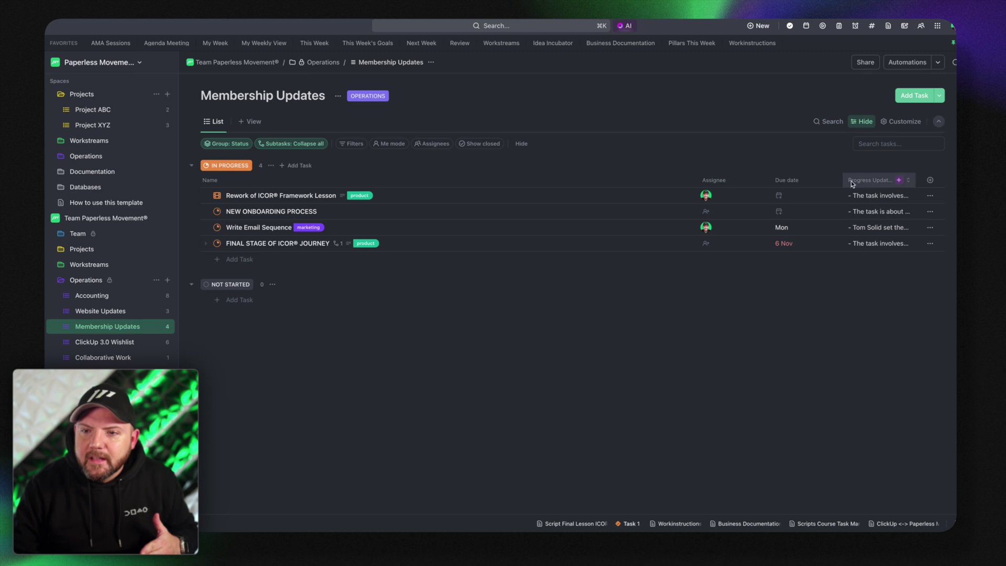
# Step: Widen the Progress Updates column by shrinking the Name column
pyautogui.moveTo(696, 181); pyautogui.dragTo(474, 181)
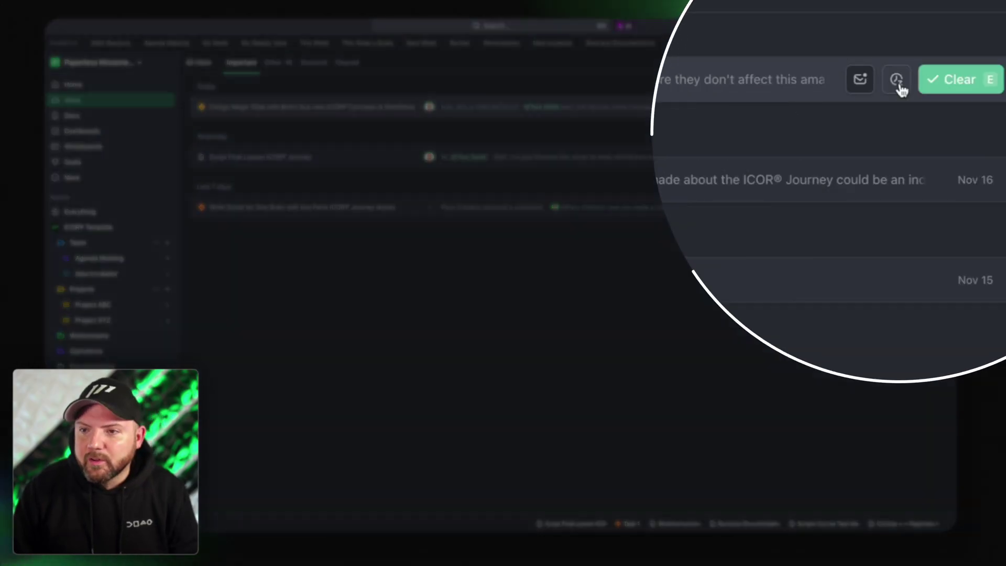
# Step: Snooze Design Magic Slide for two hours, check the Snoozed list, then return to Important
pyautogui.click(897, 84)
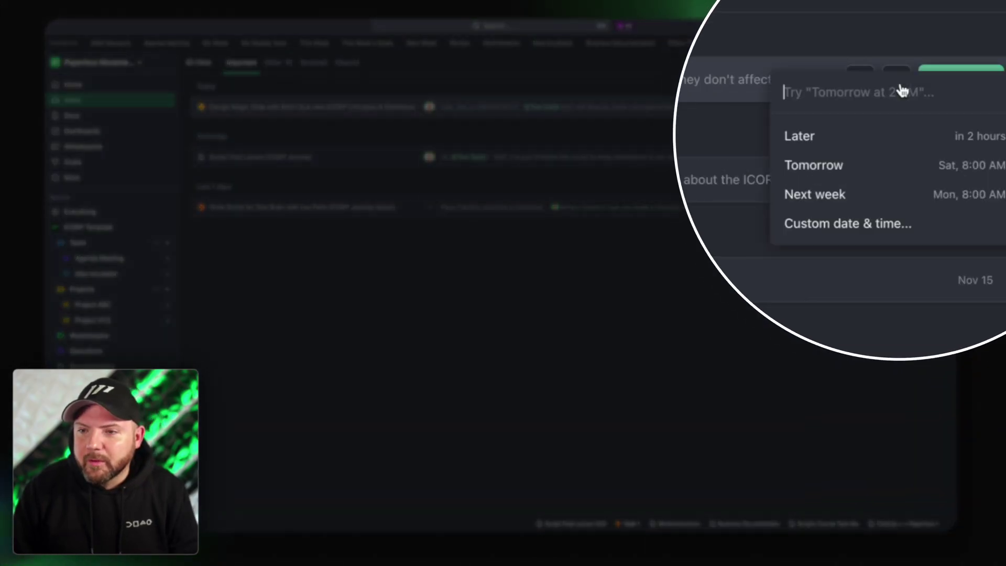
pyautogui.click(835, 139)
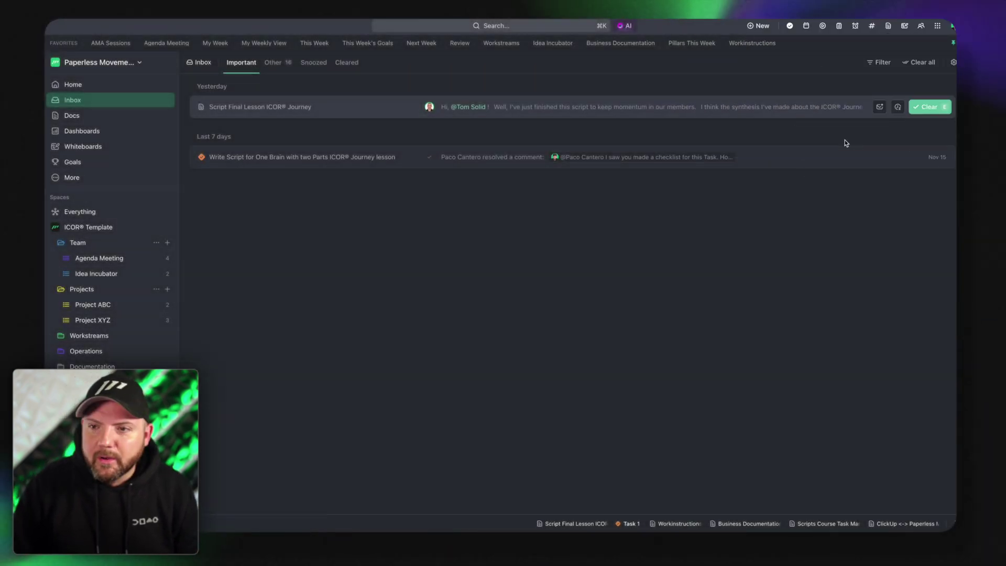
pyautogui.click(309, 65)
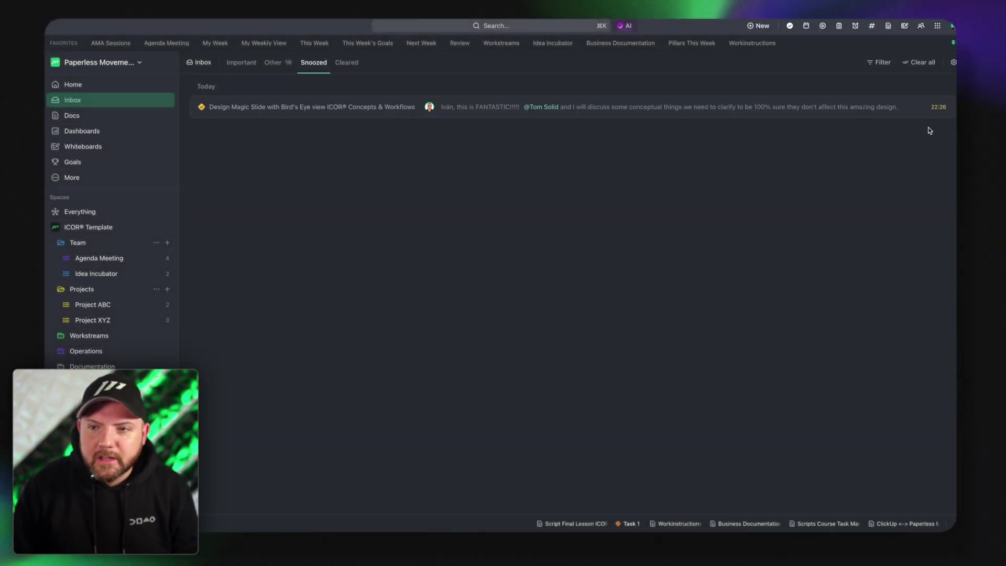
pyautogui.click(240, 63)
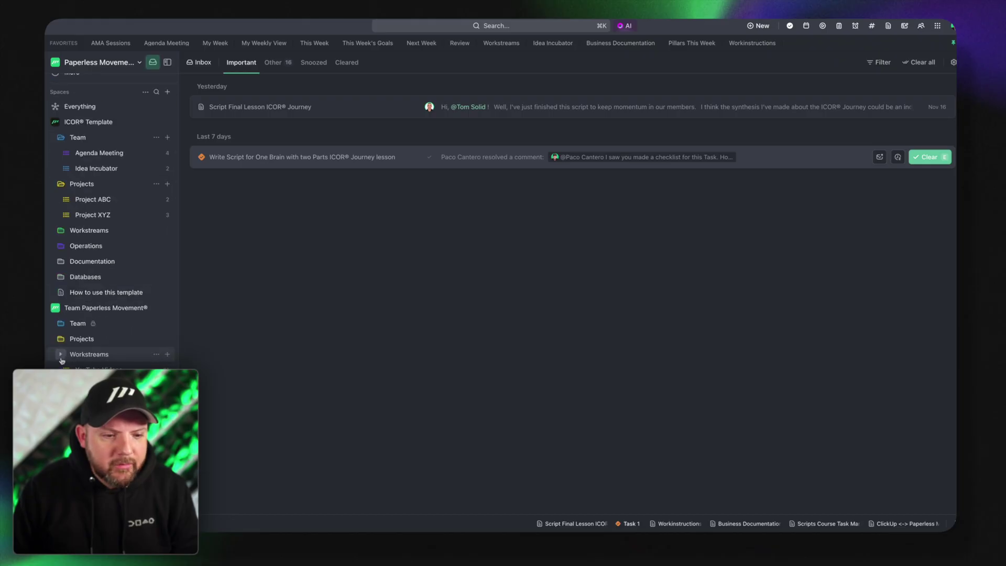
# Step: Expand the Workstreams folder to reach the Team Paperless Movement® space
pyautogui.click(89, 368)
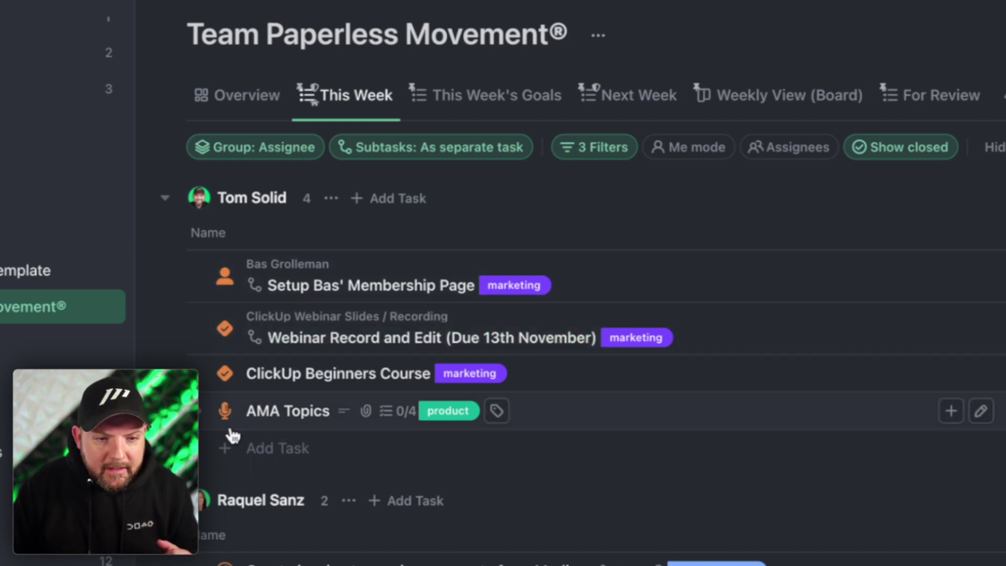
pyautogui.moveTo(230, 427)
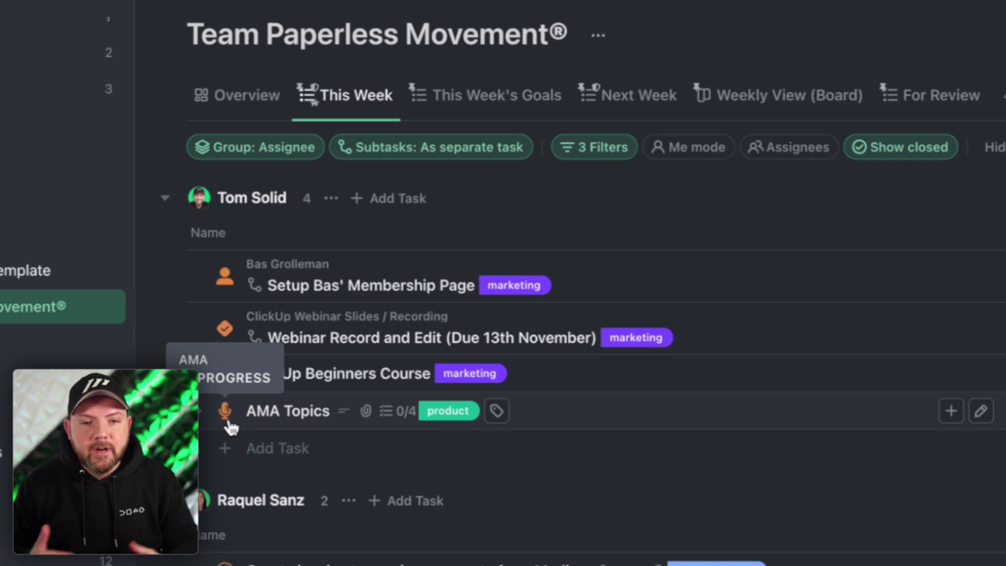